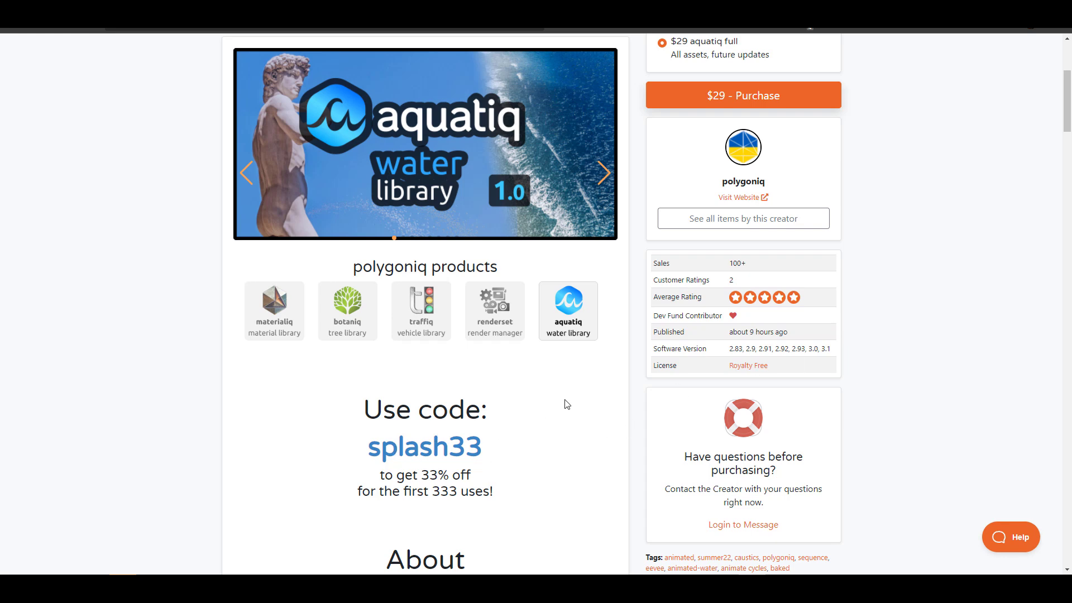
Look through the aquatiq product page, covering the discount code, the About text and the feature previews
{"action": "scroll", "coordinate": [647, 392], "scroll_direction": "down", "scroll_amount": 5}
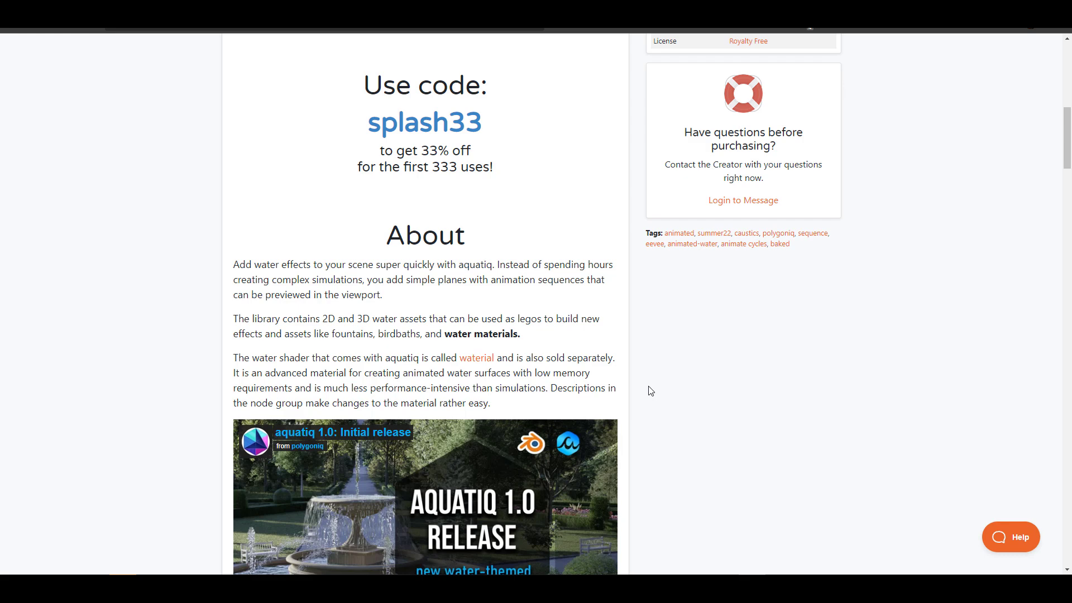
{"action": "scroll", "coordinate": [652, 390], "scroll_direction": "down", "scroll_amount": 4}
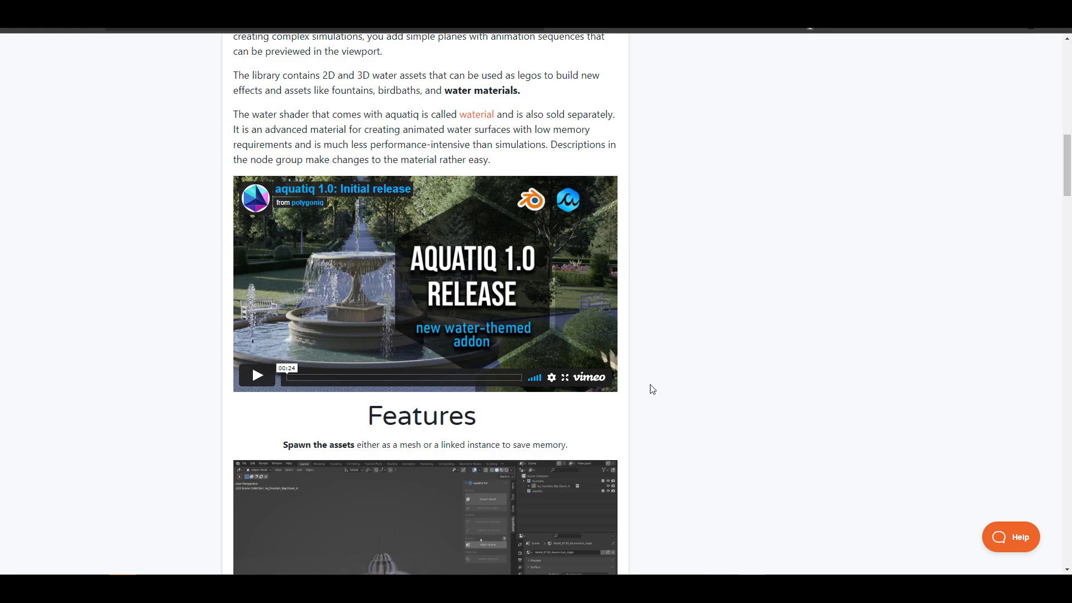
{"action": "scroll", "coordinate": [652, 390], "scroll_direction": "down", "scroll_amount": 10}
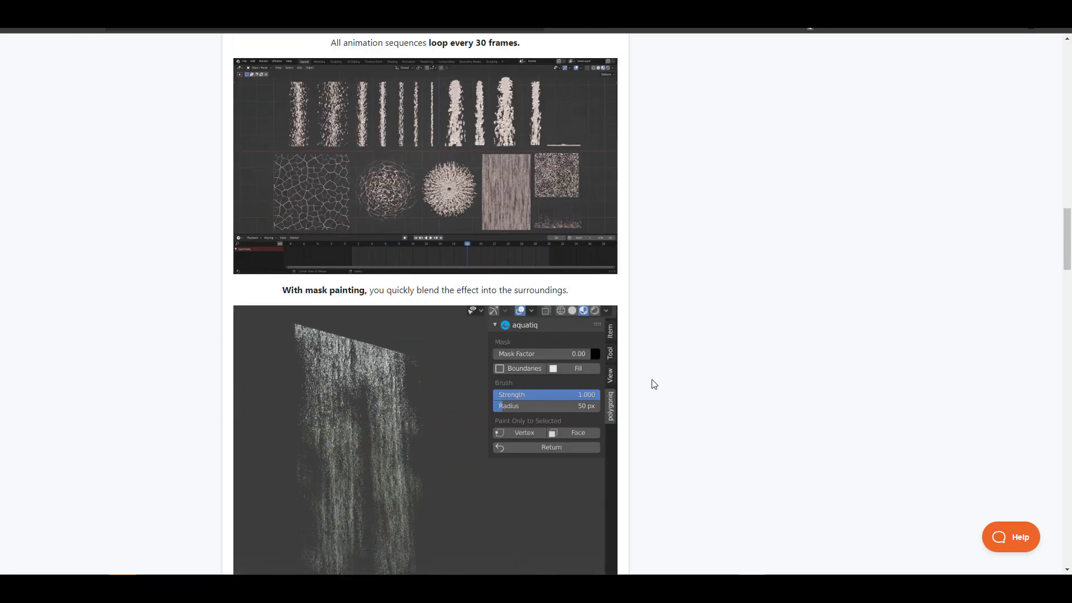
{"action": "scroll", "coordinate": [652, 385], "scroll_direction": "down", "scroll_amount": 8}
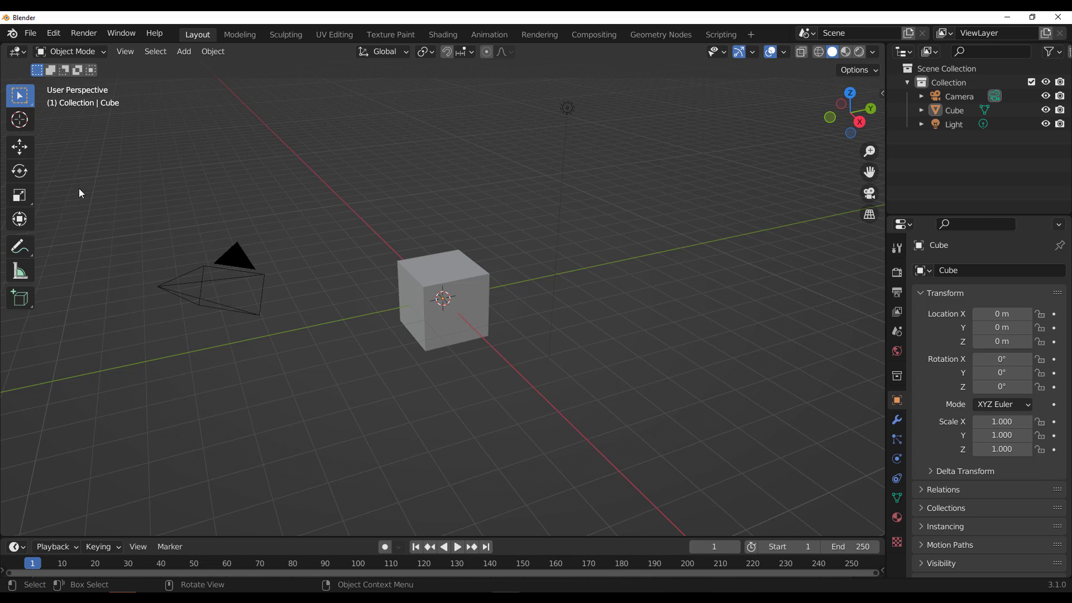
Switch to Blender, show the aquatiq add-on's tools beside the 3D view, and delete the default cube
{"action": "left_click", "coordinate": [54, 33]}
{"action": "key", "text": "n"}
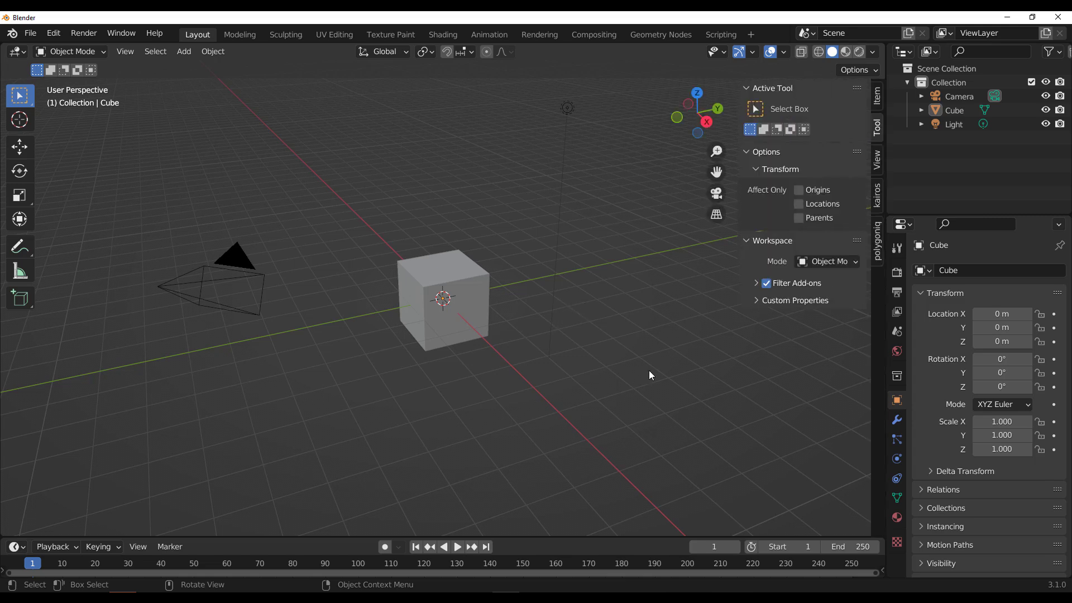
{"action": "left_click", "coordinate": [878, 241]}
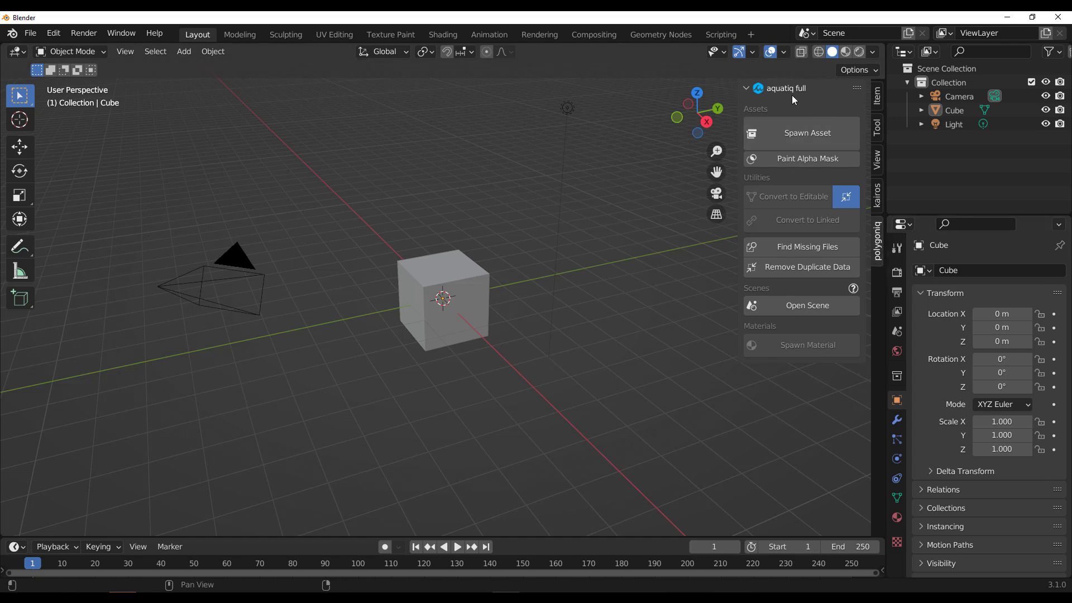
{"action": "left_click", "coordinate": [478, 272]}
{"action": "key", "text": "Delete"}
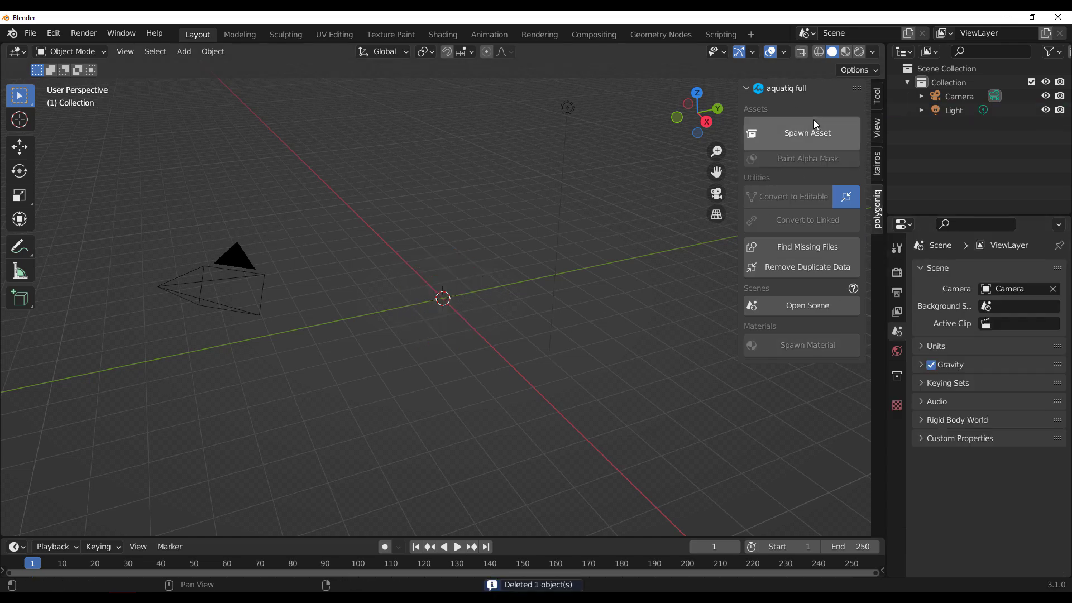
Start spawning an aquatiq asset and browse the available categories and the effects assets
{"action": "left_click", "coordinate": [793, 137]}
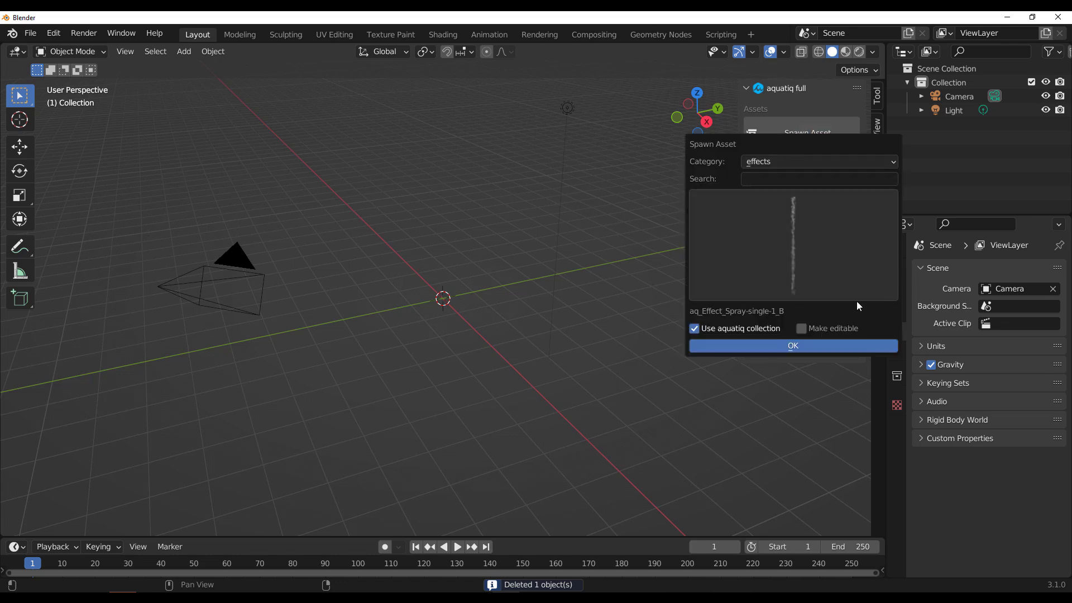
{"action": "left_click", "coordinate": [786, 207]}
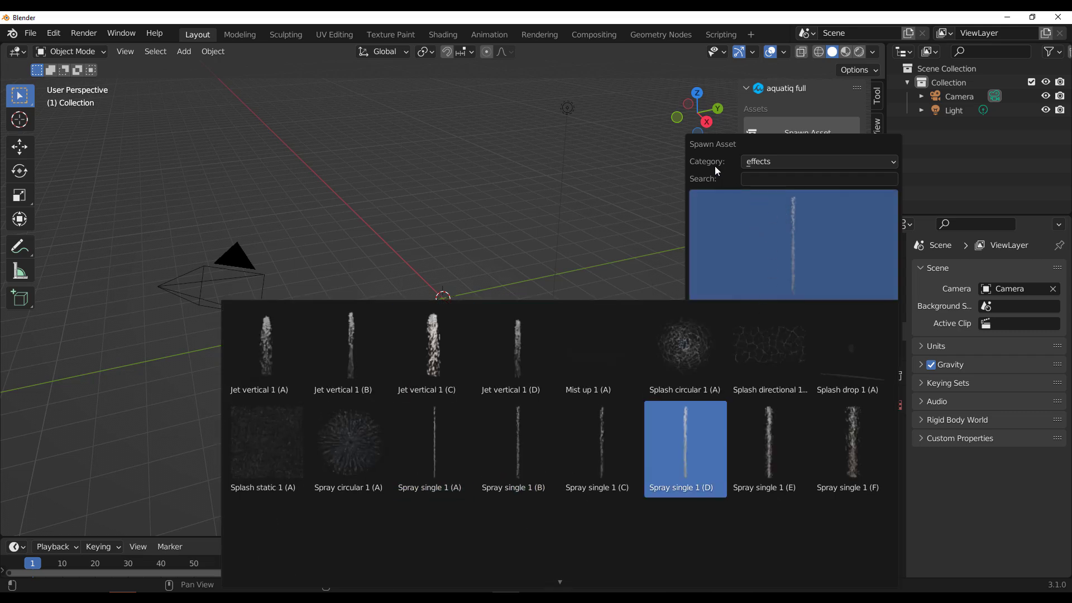
{"action": "left_click", "coordinate": [752, 163]}
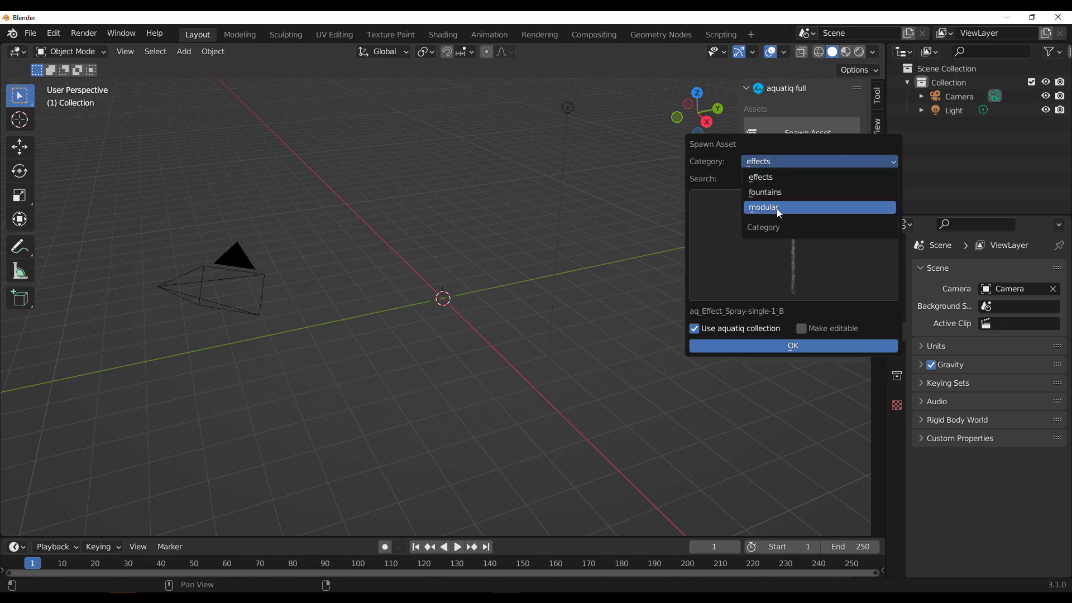
{"action": "left_click", "coordinate": [777, 178]}
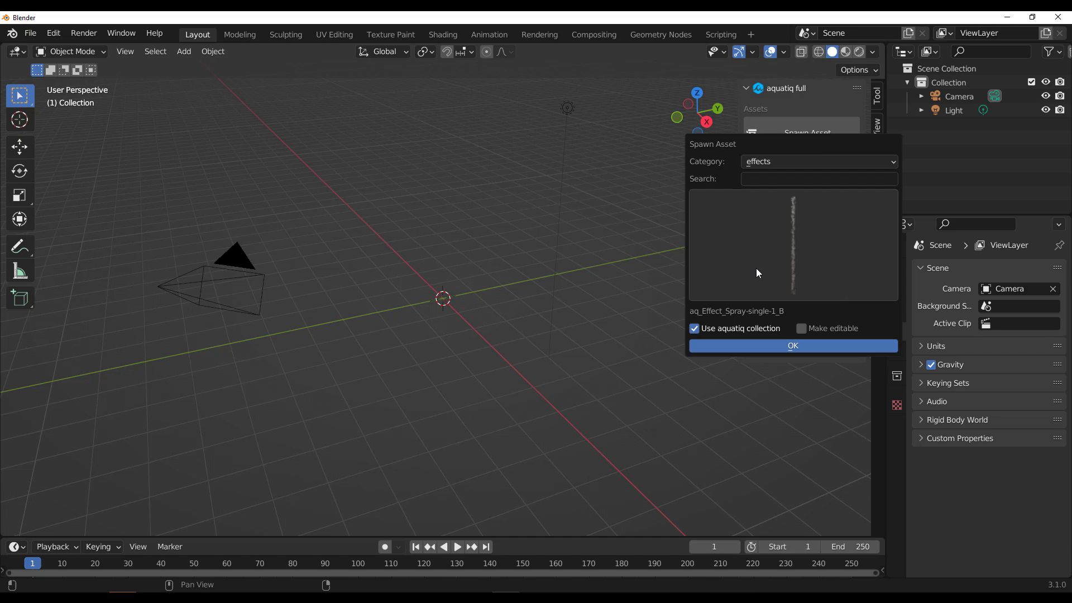
{"action": "left_click", "coordinate": [757, 272]}
Spawn the Big circular (C) fountain from the fountains category into the scene
{"action": "left_click", "coordinate": [786, 160]}
{"action": "left_click", "coordinate": [779, 191]}
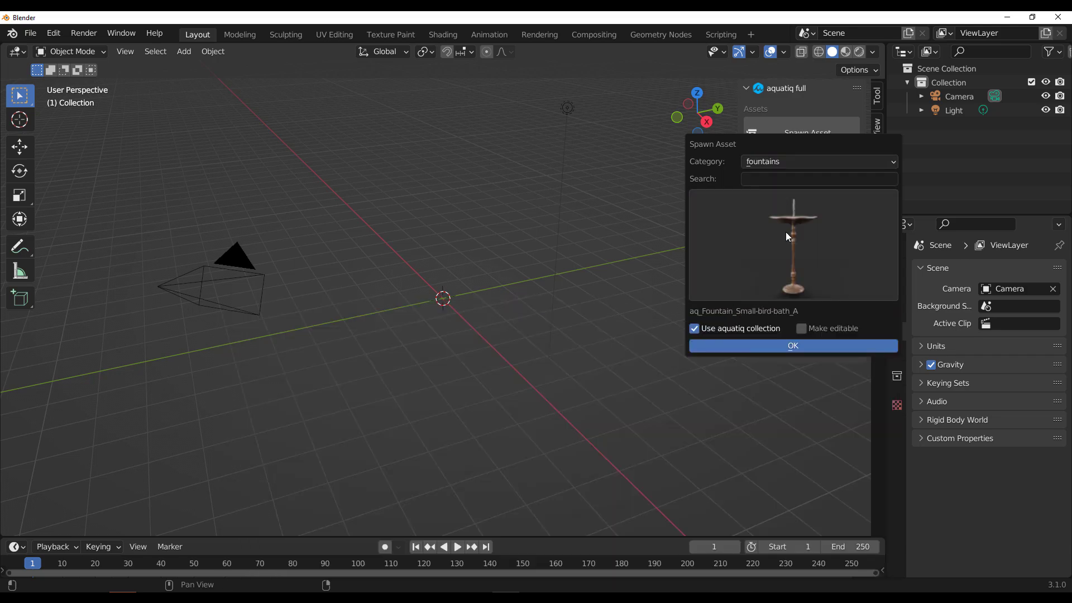
{"action": "left_click", "coordinate": [787, 236]}
{"action": "left_click", "coordinate": [431, 361]}
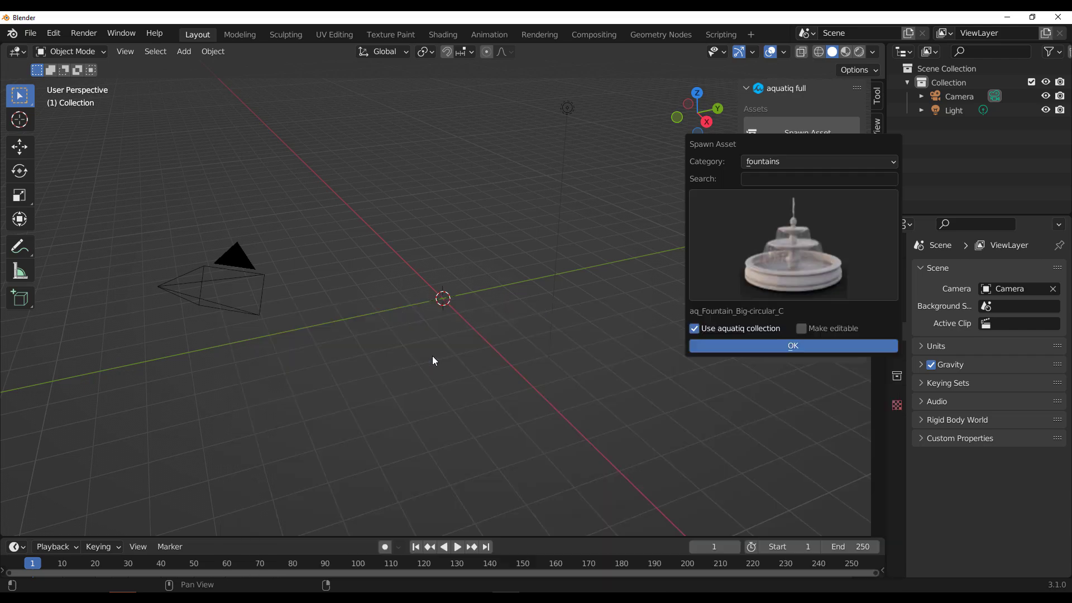
{"action": "left_click", "coordinate": [767, 347]}
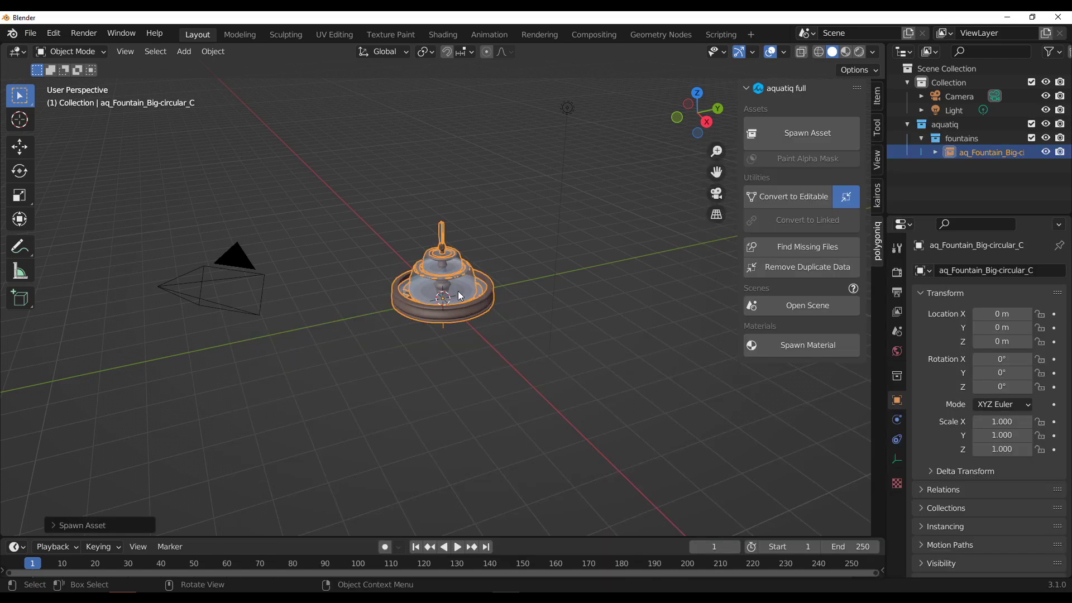
Display the fountain in Material Preview shading, deselect it, and play its water animation, stopping at frame 37
{"action": "scroll", "coordinate": [458, 291], "scroll_direction": "up", "scroll_amount": 6}
{"action": "middle_click_drag", "start_coordinate": [458, 284], "coordinate": [514, 381]}
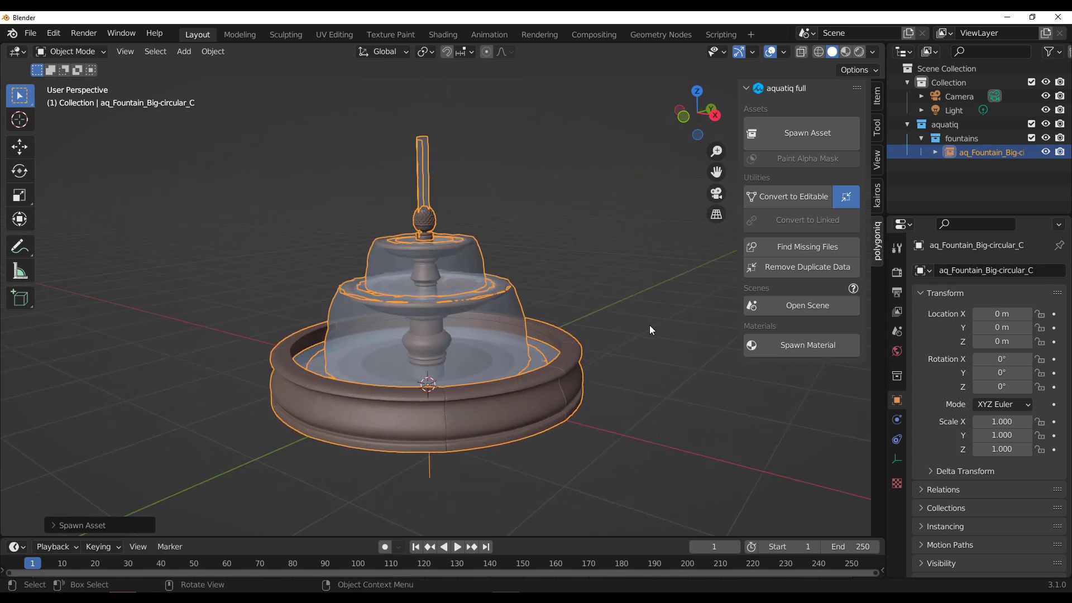
{"action": "left_click", "coordinate": [845, 52]}
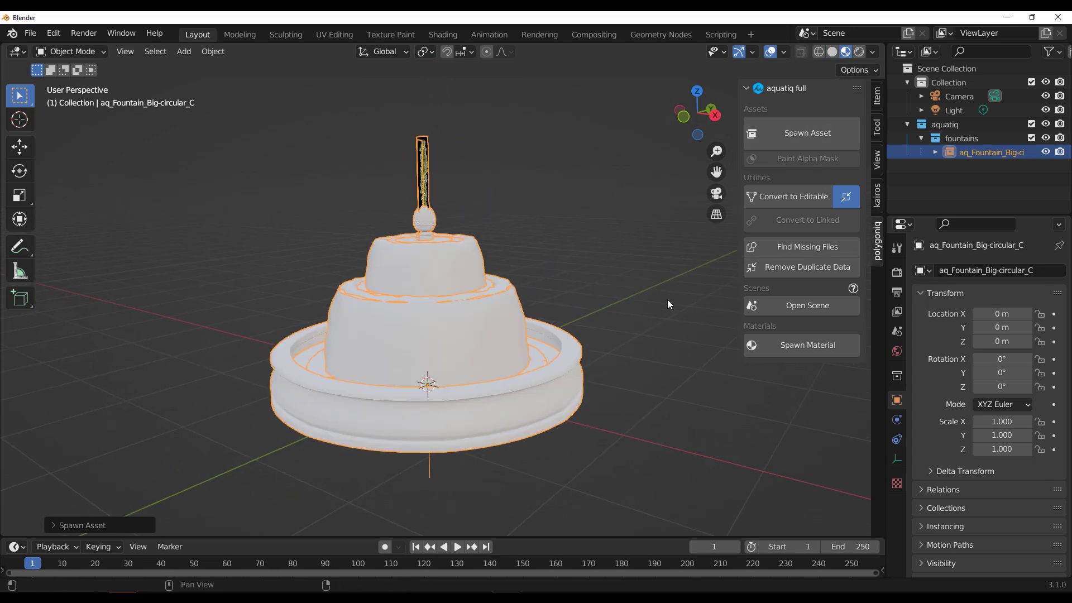
{"action": "left_click", "coordinate": [458, 548]}
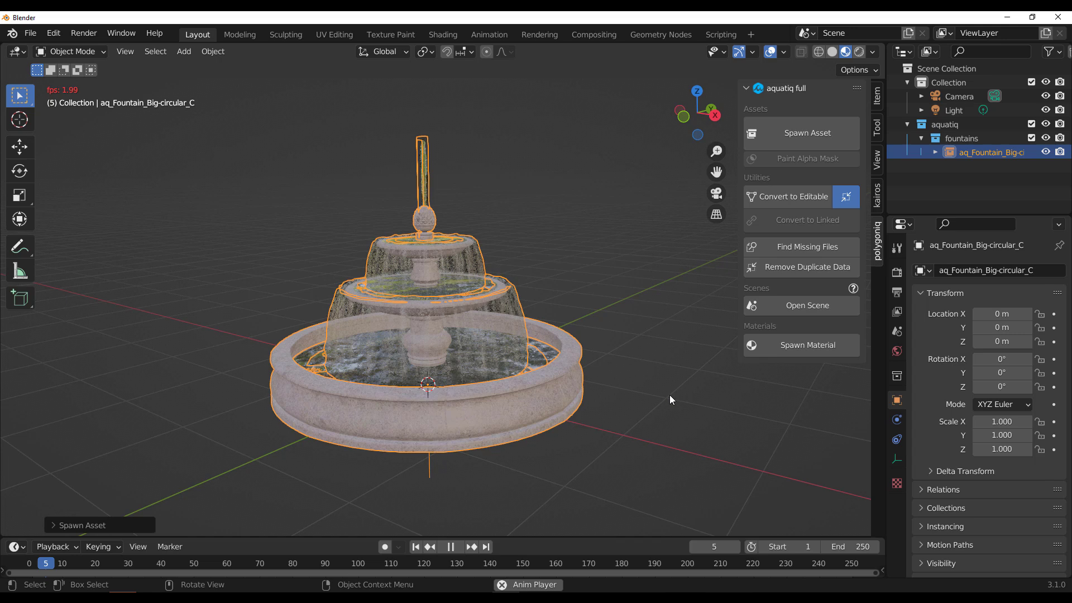
{"action": "left_click", "coordinate": [527, 387]}
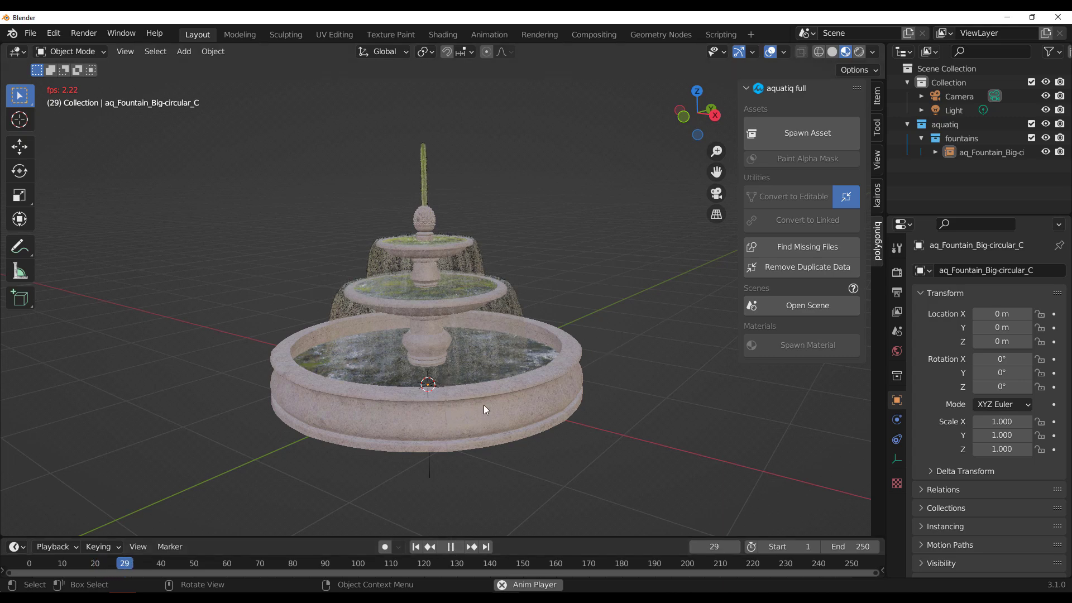
{"action": "middle_click_drag", "start_coordinate": [418, 398], "coordinate": [400, 393]}
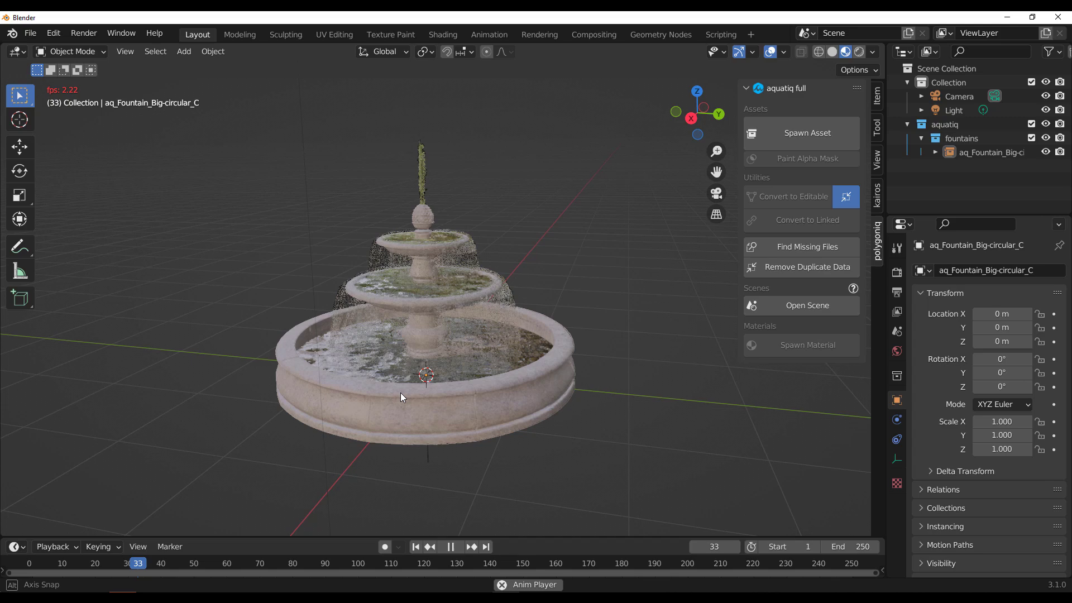
{"action": "left_click", "coordinate": [455, 547]}
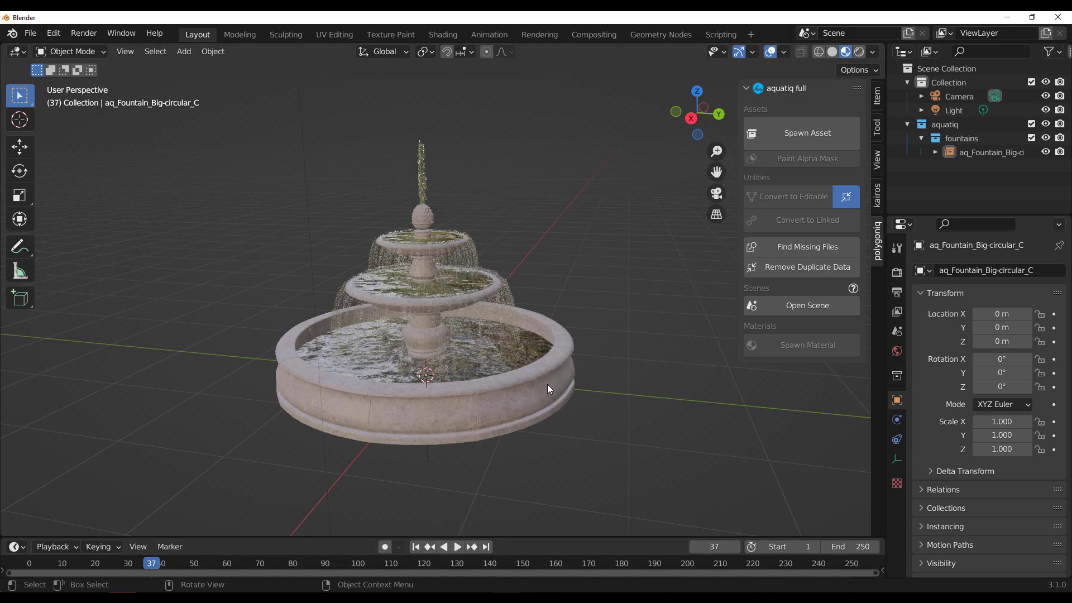
Select the circular fountain and move it along the X axis to about -5.97 m
{"action": "middle_click_drag", "start_coordinate": [561, 346], "coordinate": [340, 320]}
{"action": "scroll", "coordinate": [458, 436], "scroll_direction": "up", "scroll_amount": 3}
{"action": "scroll", "coordinate": [518, 257], "scroll_direction": "down", "scroll_amount": 5}
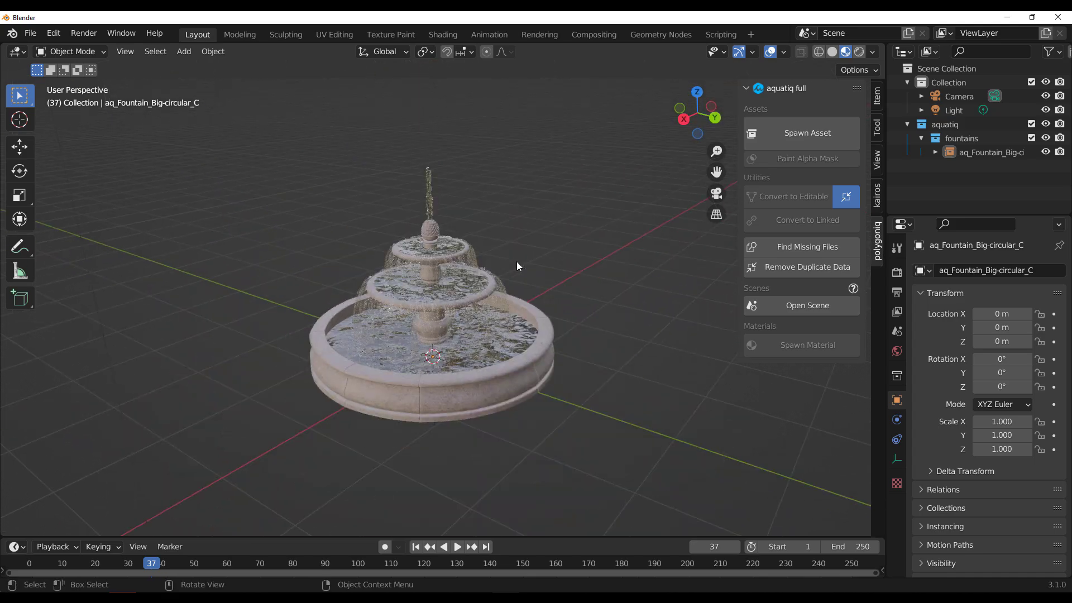
{"action": "middle_click_drag", "start_coordinate": [515, 246], "coordinate": [511, 218]}
{"action": "scroll", "coordinate": [509, 290], "scroll_direction": "up", "scroll_amount": 6}
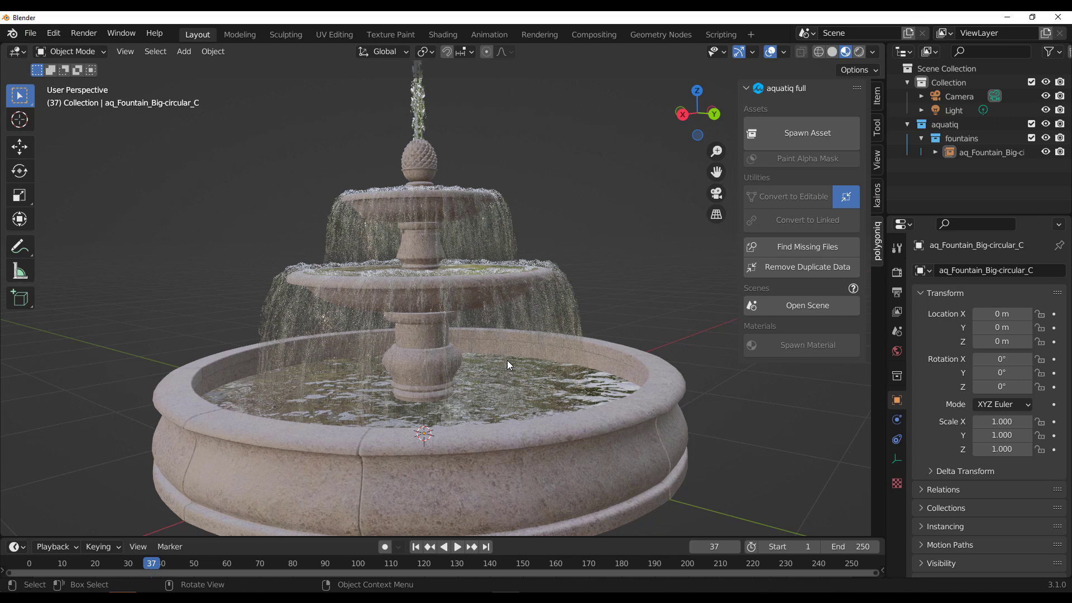
{"action": "scroll", "coordinate": [615, 434], "scroll_direction": "down", "scroll_amount": 8}
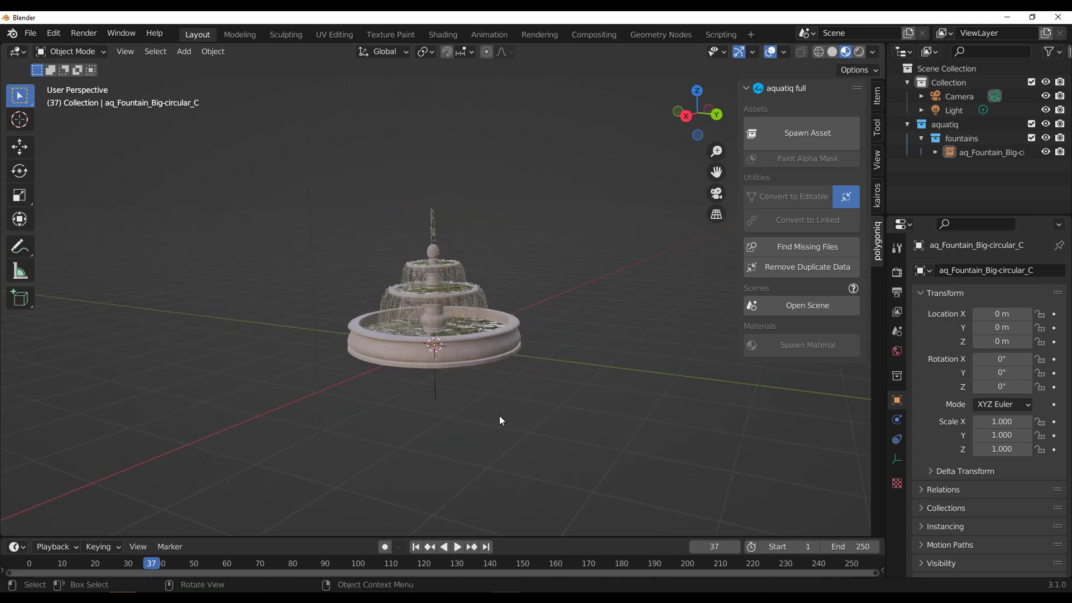
{"action": "key", "text": "a"}
{"action": "middle_click_drag", "start_coordinate": [529, 402], "coordinate": [512, 427]}
{"action": "left_click", "coordinate": [20, 147]}
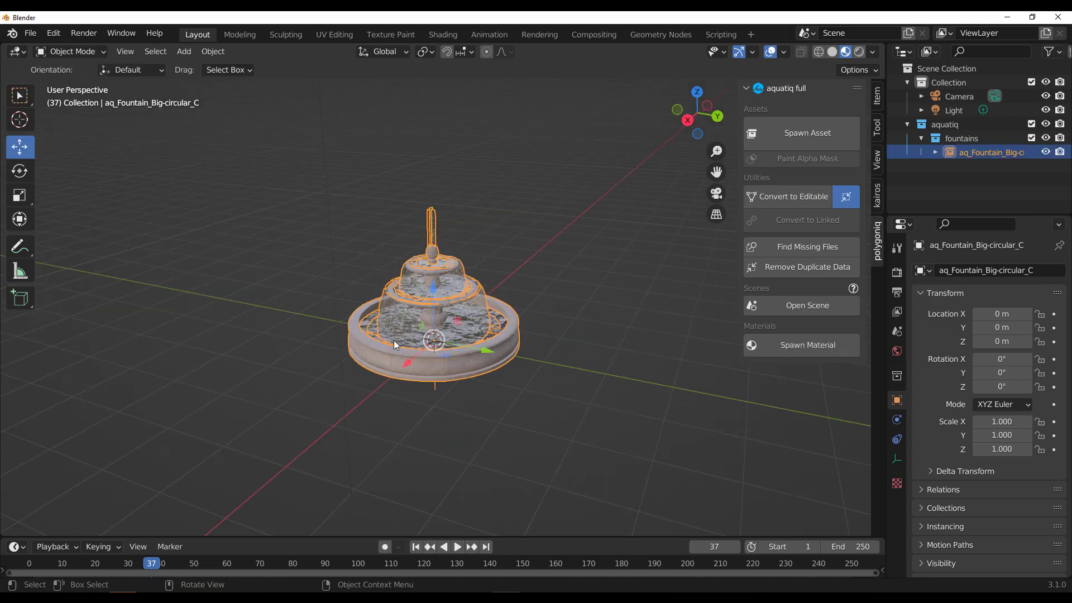
{"action": "middle_click_drag", "start_coordinate": [458, 391], "coordinate": [498, 396]}
{"action": "left_click_drag", "start_coordinate": [377, 334], "coordinate": [724, 334]}
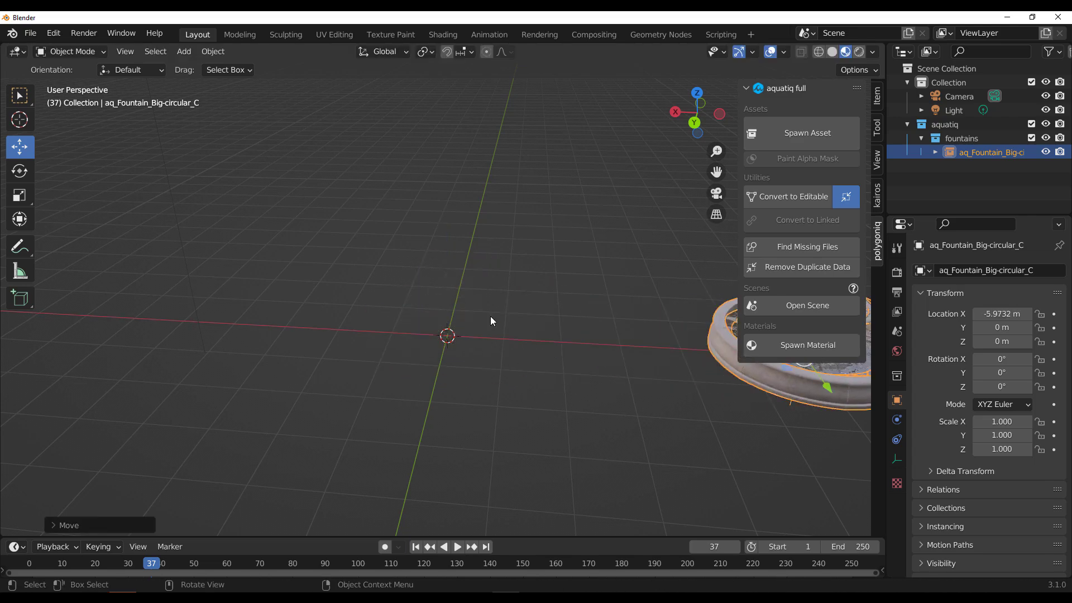
Spawn the Big clover (A) fountain at the scene's origin
{"action": "left_click", "coordinate": [549, 292]}
{"action": "left_click", "coordinate": [816, 133]}
{"action": "left_click", "coordinate": [801, 230]}
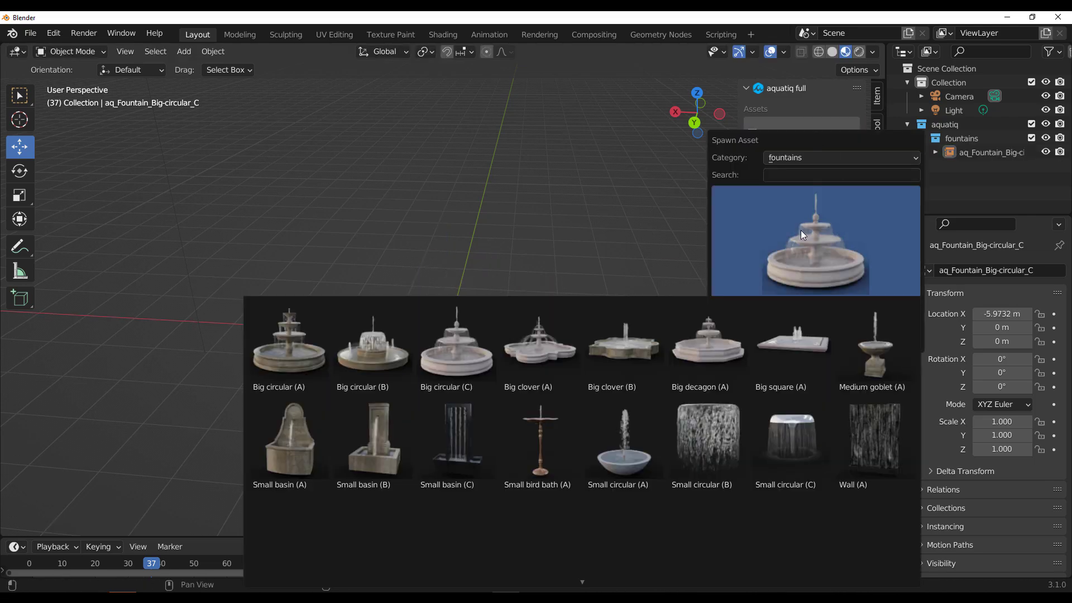
{"action": "left_click", "coordinate": [541, 361]}
{"action": "left_click", "coordinate": [797, 342]}
{"action": "middle_click_drag", "start_coordinate": [625, 391], "coordinate": [420, 251]}
{"action": "scroll", "coordinate": [377, 316], "scroll_direction": "up", "scroll_amount": 5}
{"action": "scroll", "coordinate": [377, 316], "scroll_direction": "down", "scroll_amount": 5}
Move the clover fountain along the Y axis to about -7.87 m and deselect it
{"action": "left_click", "coordinate": [439, 381]}
{"action": "middle_click_drag", "start_coordinate": [441, 389], "coordinate": [455, 443]}
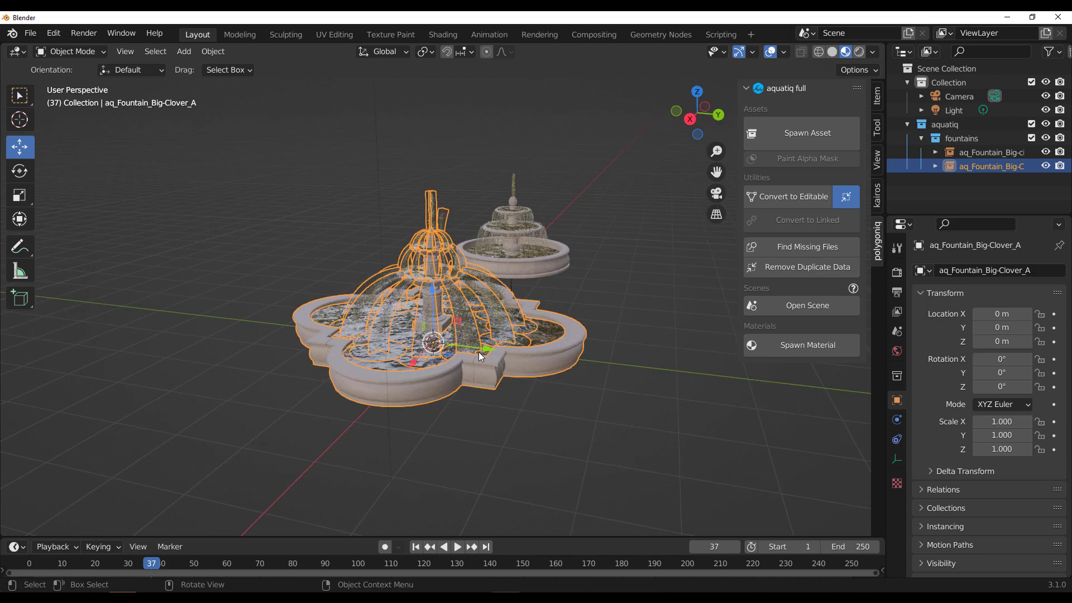
{"action": "mouse_move", "coordinate": [479, 352]}
{"action": "left_mouse_down"}
{"action": "mouse_move", "coordinate": [190, 341]}
{"action": "mouse_move", "coordinate": [136, 312]}
{"action": "left_mouse_up"}
{"action": "left_click_drag", "start_coordinate": [402, 401], "coordinate": [455, 431]}
{"action": "middle_click_drag", "start_coordinate": [456, 431], "coordinate": [617, 326]}
Spawn the Small circular (B) fountain at the scene's origin
{"action": "left_click", "coordinate": [776, 131]}
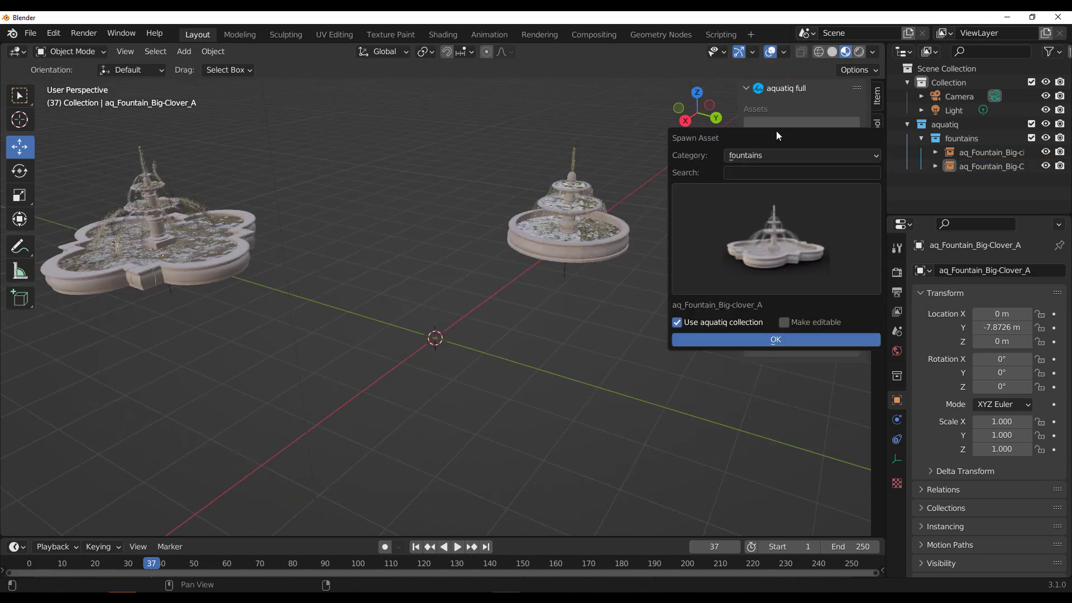
{"action": "left_click", "coordinate": [764, 231]}
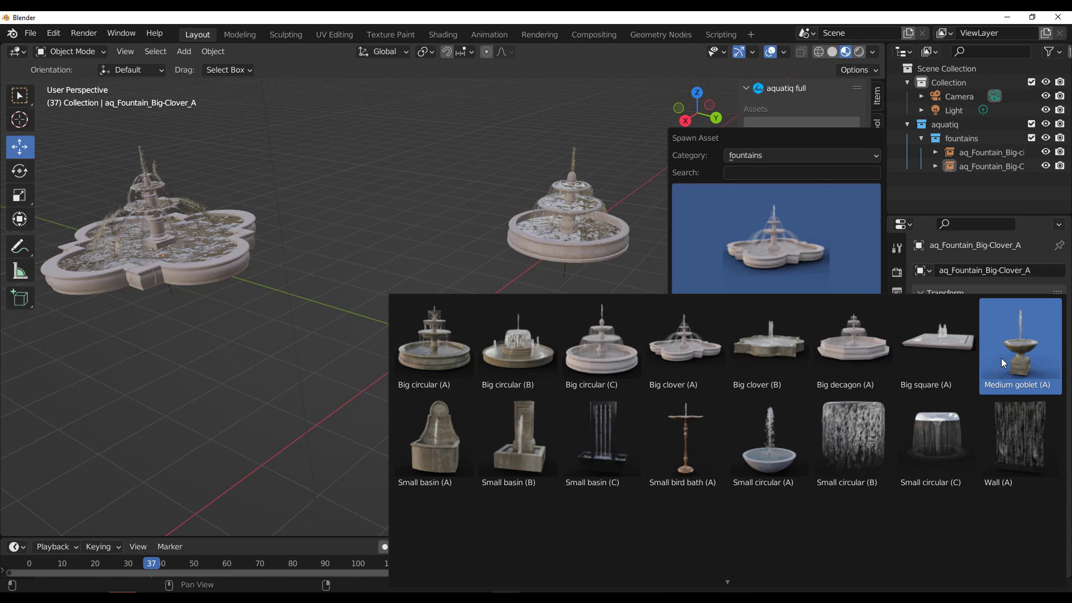
{"action": "left_click", "coordinate": [868, 428]}
{"action": "left_click", "coordinate": [802, 339]}
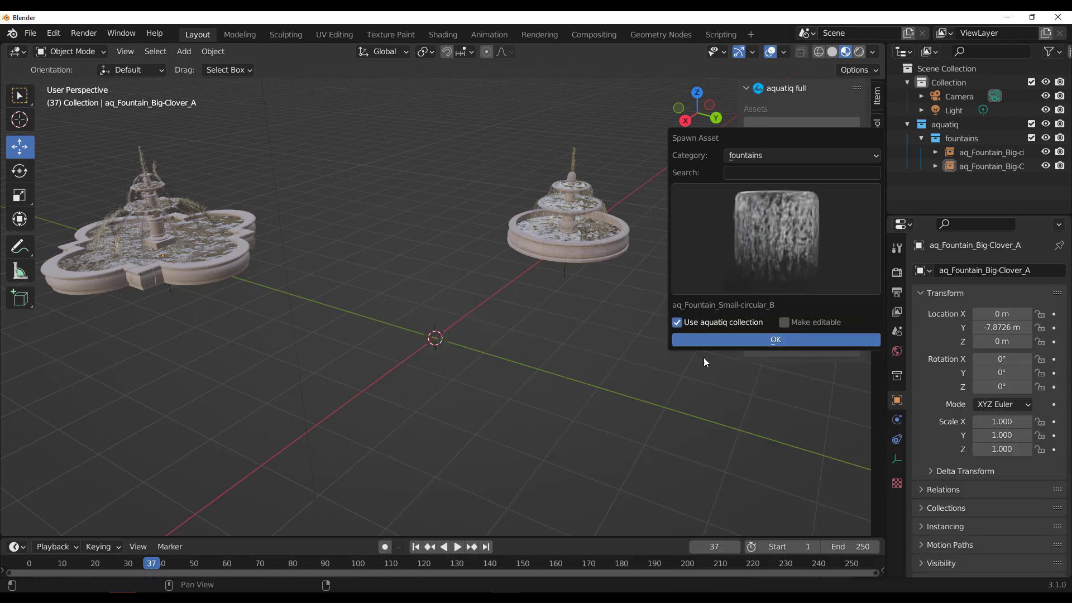
Examine the small circular fountain's water surface and falling streams from close up and farther away
{"action": "middle_click_drag", "start_coordinate": [531, 356], "coordinate": [513, 369]}
{"action": "scroll", "coordinate": [438, 336], "scroll_direction": "up", "scroll_amount": 6}
{"action": "key", "text": "alt+a"}
{"action": "scroll", "coordinate": [513, 369], "scroll_direction": "down", "scroll_amount": 3}
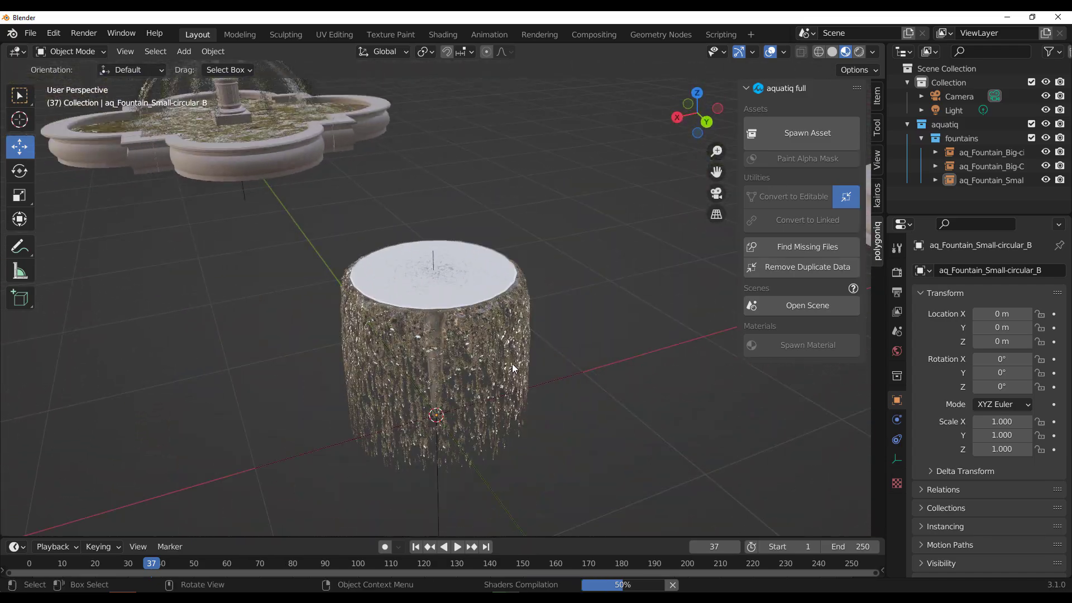
{"action": "scroll", "coordinate": [511, 364], "scroll_direction": "up", "scroll_amount": 4}
{"action": "scroll", "coordinate": [498, 353], "scroll_direction": "down", "scroll_amount": 4}
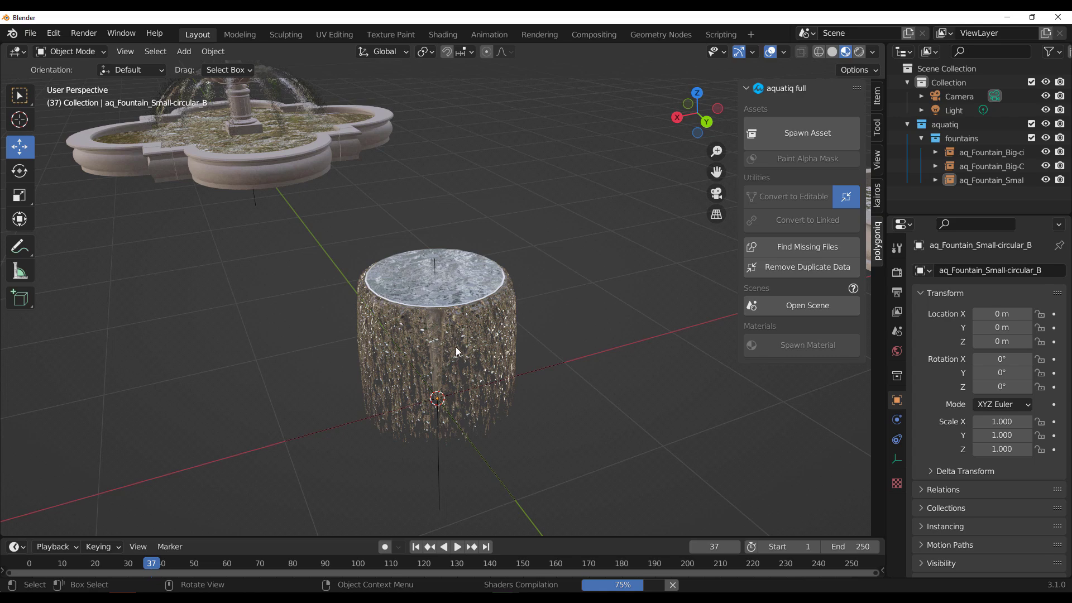
{"action": "scroll", "coordinate": [416, 390], "scroll_direction": "down", "scroll_amount": 2}
{"action": "scroll", "coordinate": [421, 393], "scroll_direction": "up", "scroll_amount": 3}
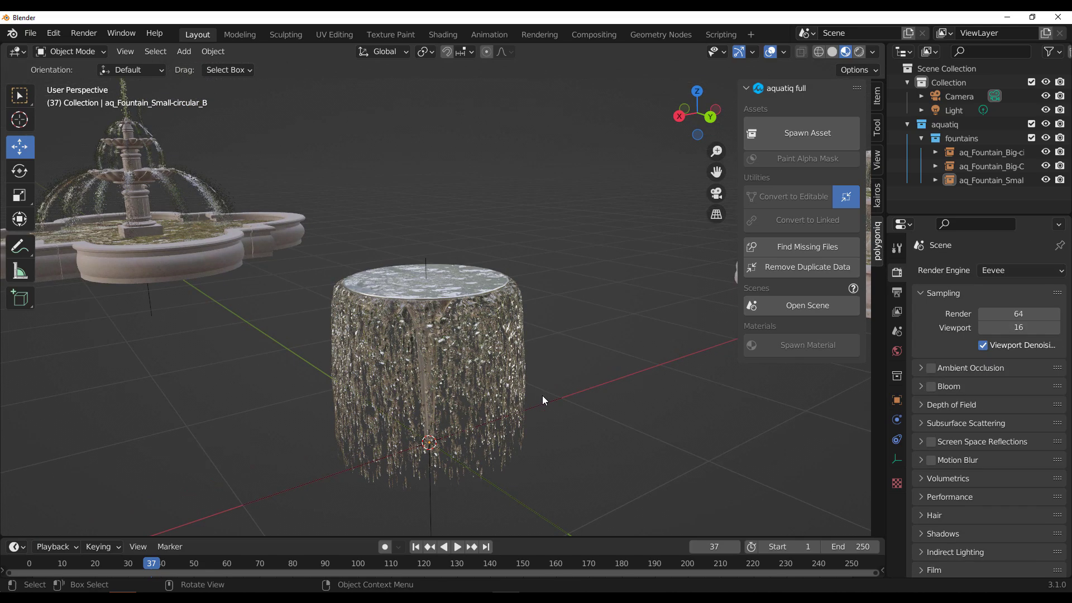
Set the scene's render engine to Cycles
{"action": "middle_click_drag", "start_coordinate": [542, 396], "coordinate": [407, 419]}
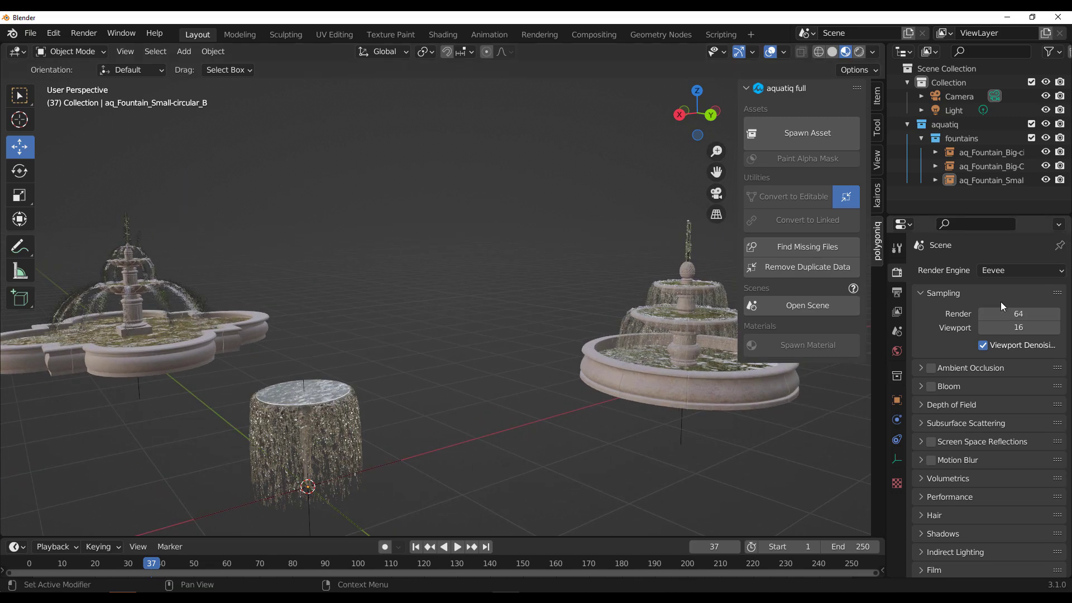
{"action": "left_click", "coordinate": [1016, 272]}
{"action": "left_click", "coordinate": [1002, 317]}
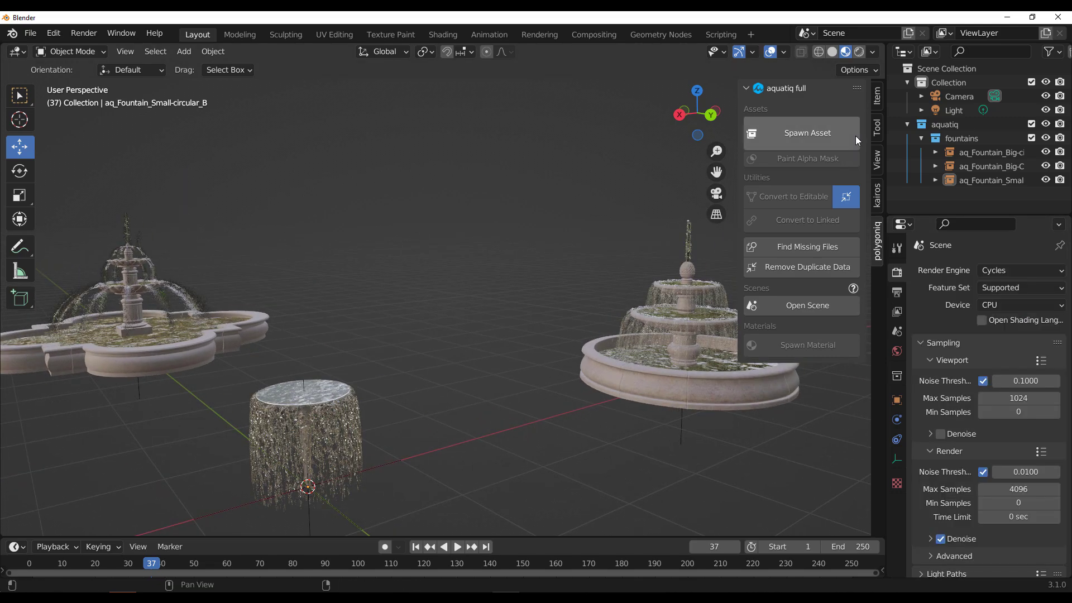
Preview the three fountains in Rendered viewport shading from farther away
{"action": "left_click", "coordinate": [859, 51]}
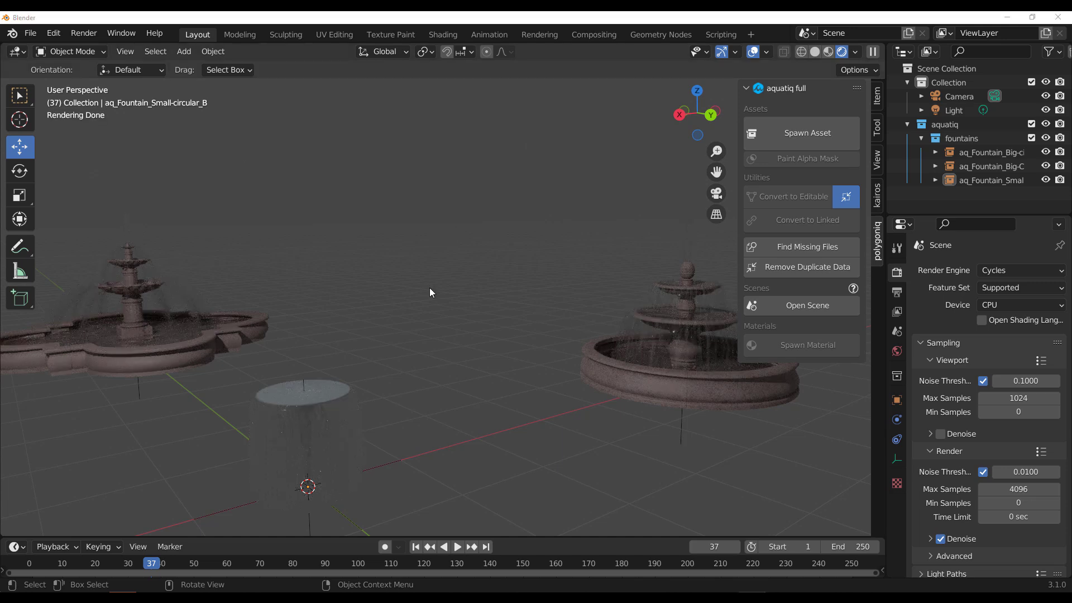
{"action": "scroll", "coordinate": [430, 288], "scroll_direction": "down", "scroll_amount": 5}
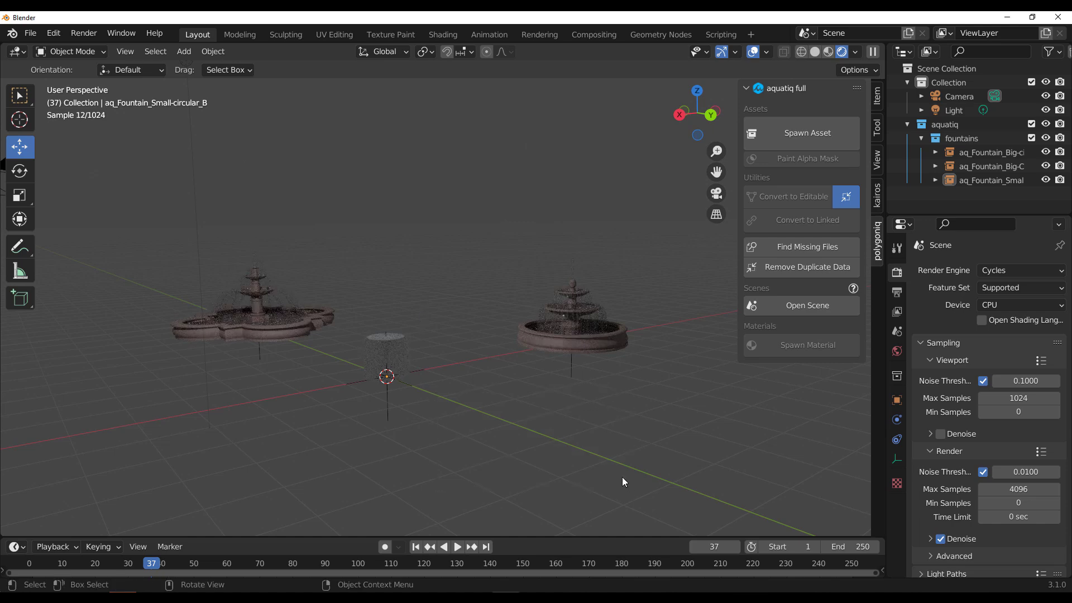
Return the viewport to Solid shading and delete all three fountains together with the light
{"action": "left_click_drag", "start_coordinate": [661, 246], "coordinate": [16, 467]}
{"action": "left_click", "coordinate": [815, 52]}
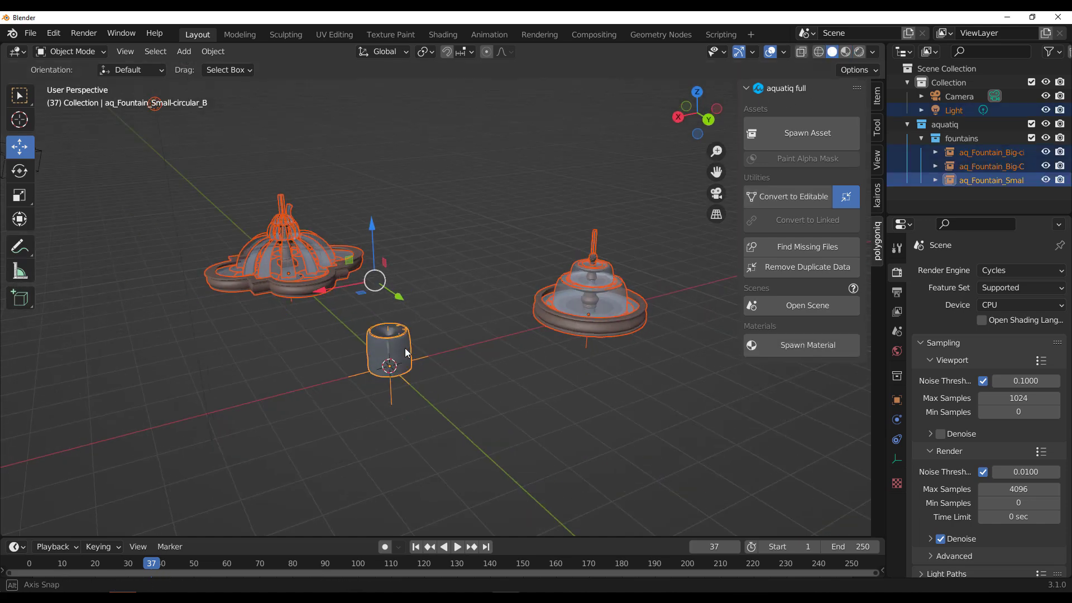
{"action": "key", "text": "Delete"}
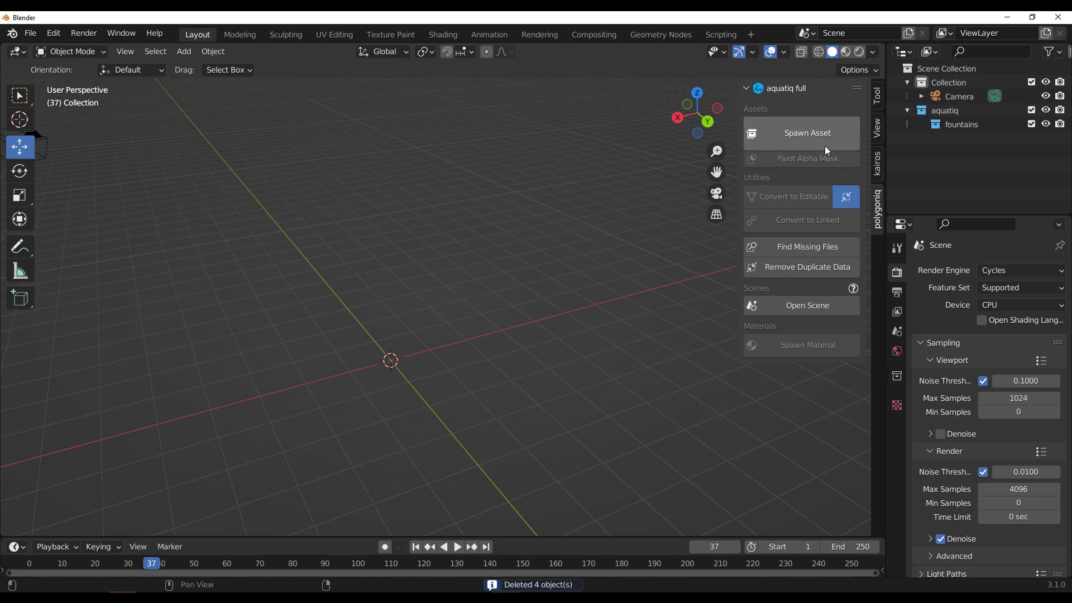
Spawn the Waterfall (C) asset from the modular category at the scene's origin and deselect it
{"action": "left_click", "coordinate": [822, 144]}
{"action": "left_click", "coordinate": [793, 165]}
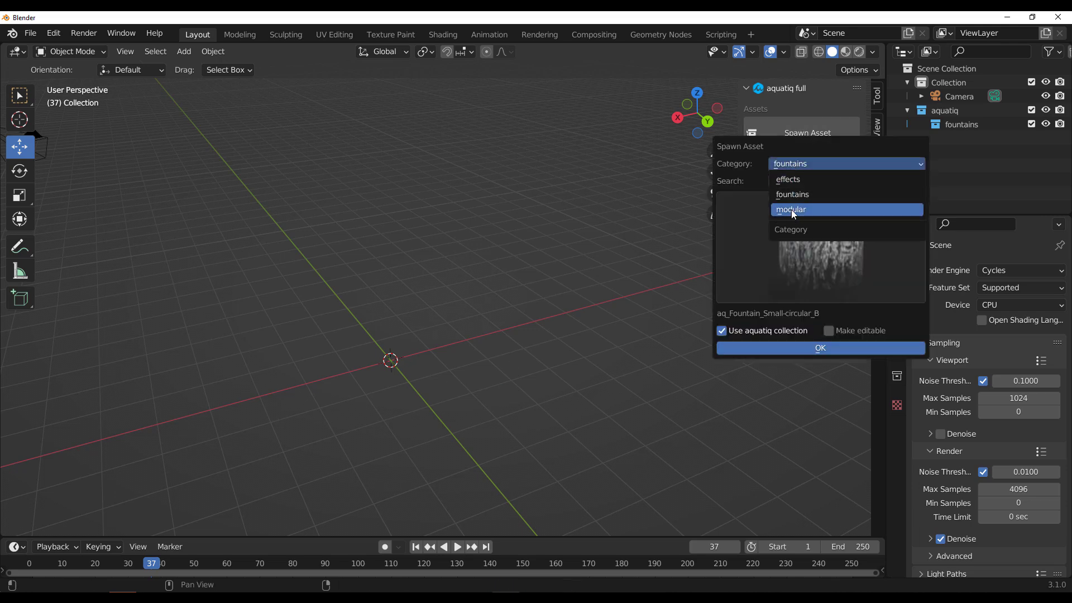
{"action": "left_click", "coordinate": [794, 210]}
{"action": "left_click", "coordinate": [798, 296]}
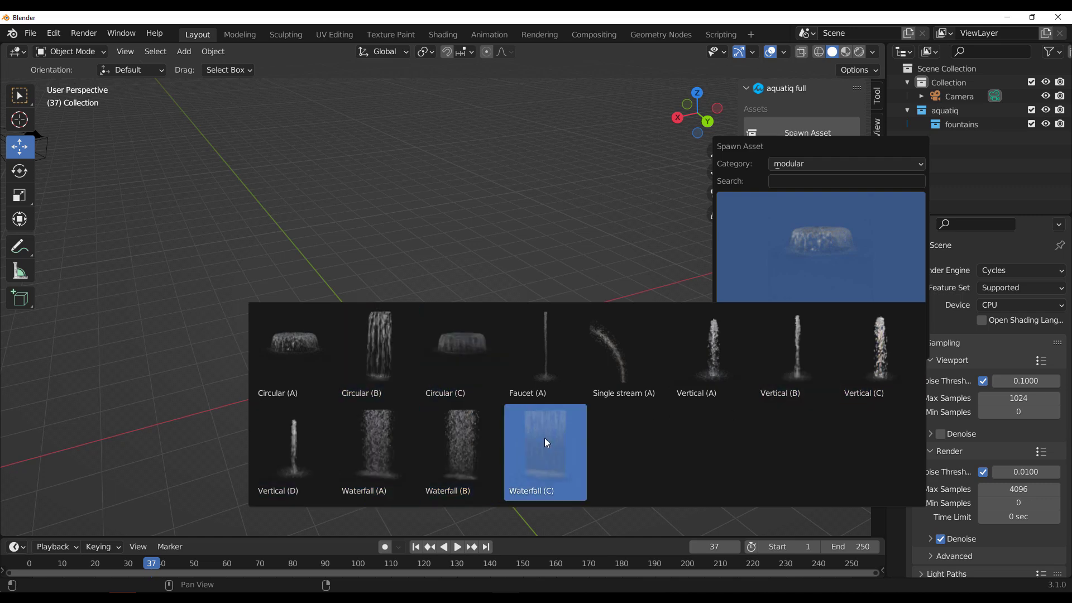
{"action": "left_click", "coordinate": [522, 445]}
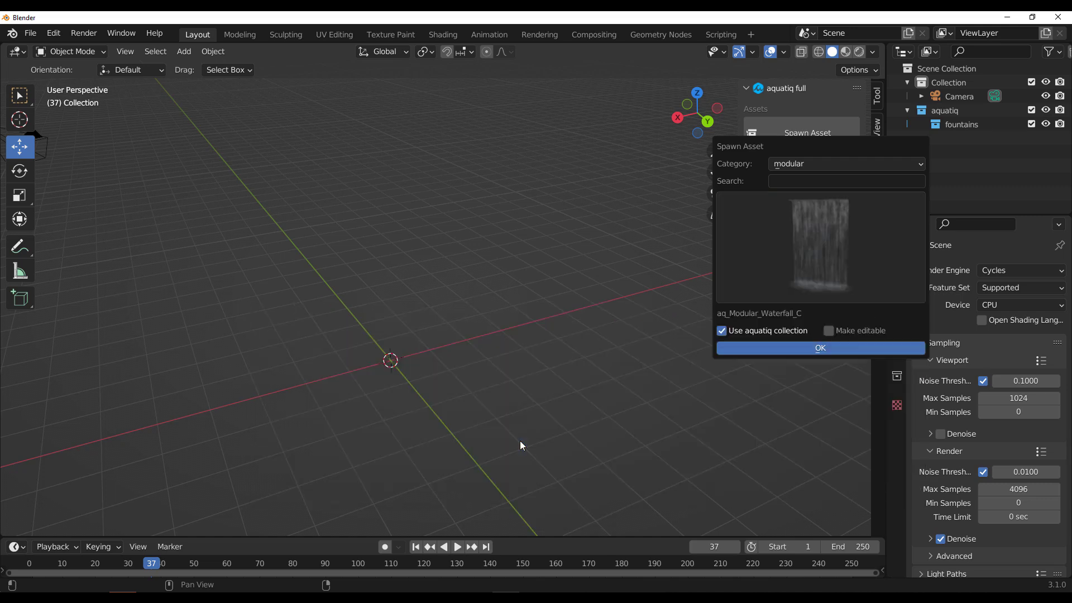
{"action": "left_click", "coordinate": [782, 348]}
{"action": "middle_click_drag", "start_coordinate": [569, 340], "coordinate": [427, 333]}
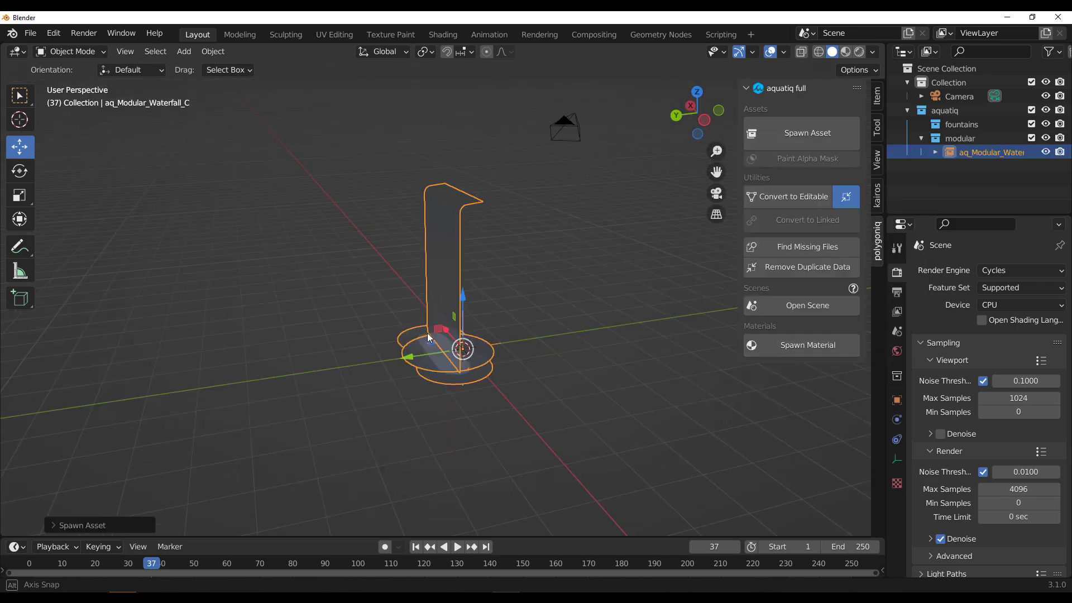
{"action": "left_click", "coordinate": [626, 447]}
Show the waterfall in Material Preview shading and play its animation, stopping at frame 111
{"action": "middle_click_drag", "start_coordinate": [626, 446], "coordinate": [432, 311]}
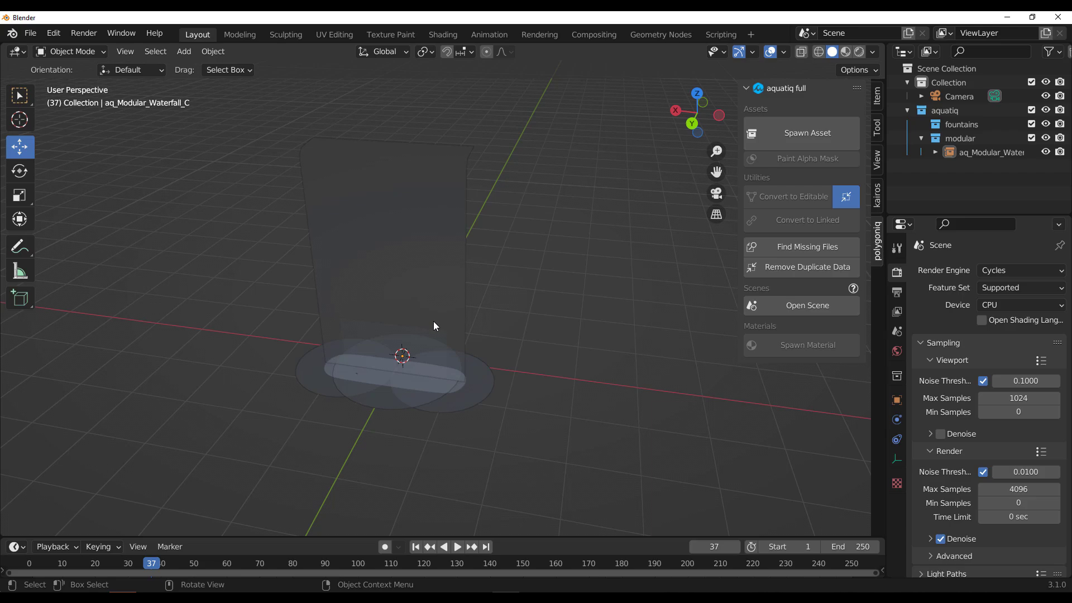
{"action": "left_click", "coordinate": [846, 52]}
{"action": "mouse_move", "coordinate": [511, 287]}
{"action": "middle_mouse_down"}
{"action": "mouse_move", "coordinate": [551, 255]}
{"action": "mouse_move", "coordinate": [587, 260]}
{"action": "mouse_move", "coordinate": [558, 276]}
{"action": "middle_mouse_up"}
{"action": "left_click", "coordinate": [458, 547]}
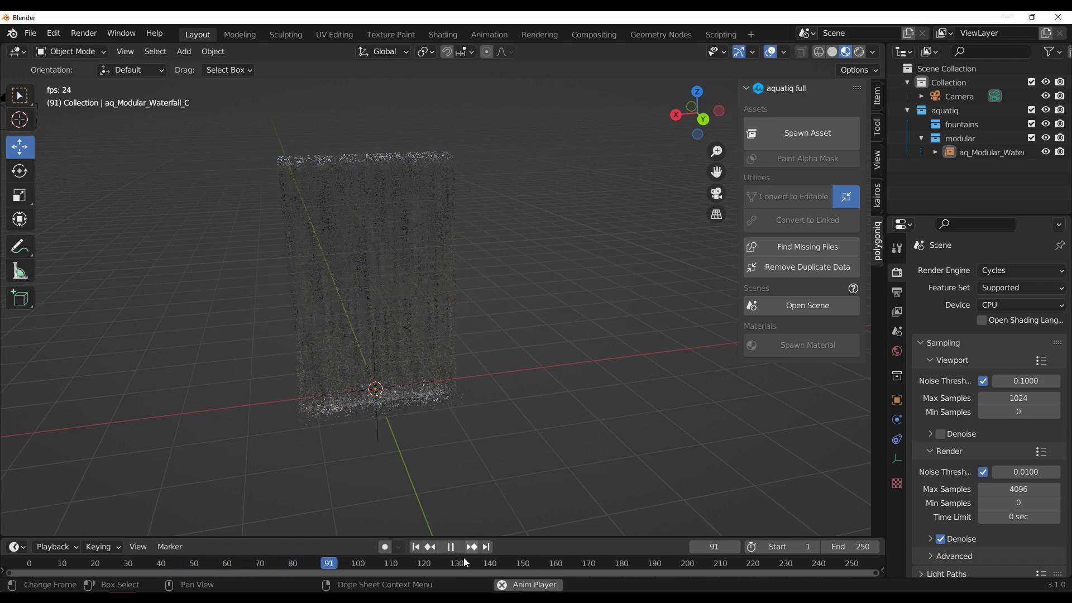
{"action": "left_click", "coordinate": [451, 547]}
Examine the waterfall's falling sheet and base splash from close up, farther away and different angles
{"action": "left_click_drag", "start_coordinate": [550, 366], "coordinate": [594, 412]}
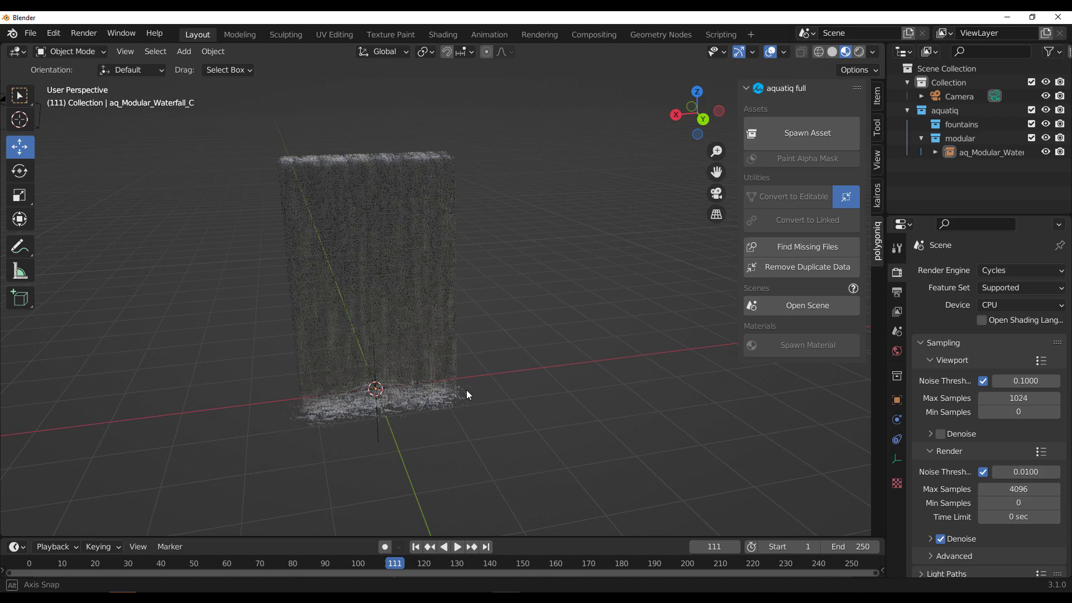
{"action": "middle_click_drag", "start_coordinate": [467, 389], "coordinate": [521, 356]}
{"action": "left_click", "coordinate": [537, 306]}
{"action": "scroll", "coordinate": [558, 306], "scroll_direction": "up", "scroll_amount": 3}
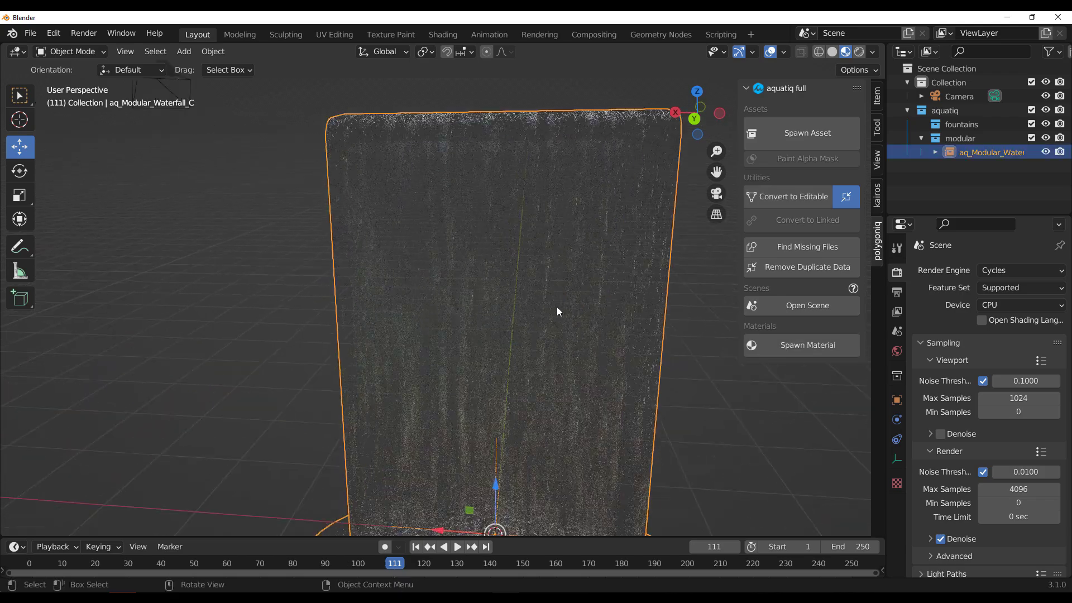
{"action": "scroll", "coordinate": [568, 307], "scroll_direction": "down", "scroll_amount": 3}
{"action": "middle_click_drag", "start_coordinate": [568, 306], "coordinate": [413, 185]}
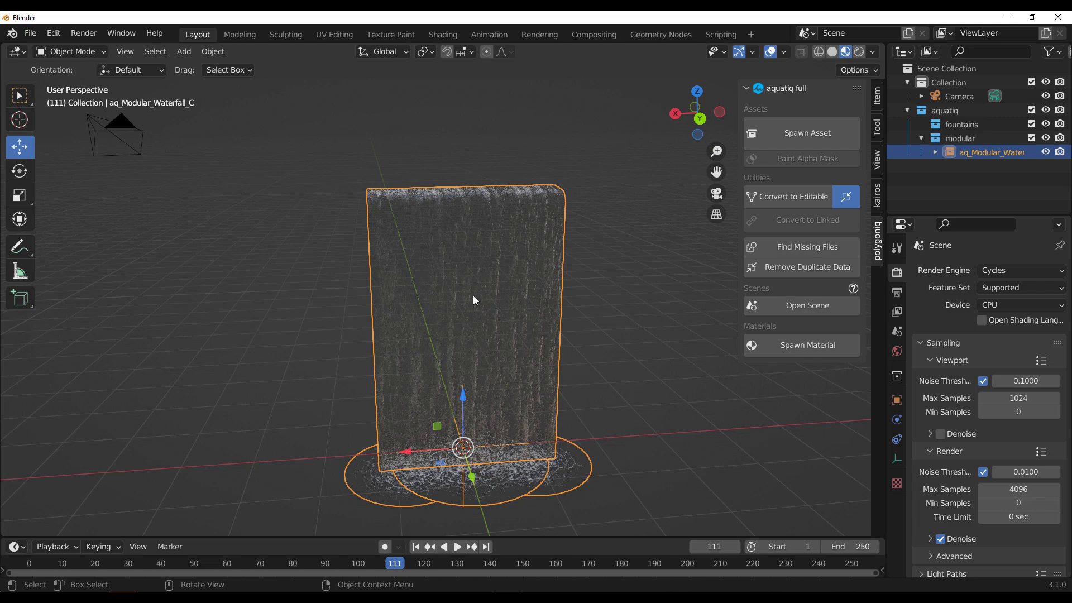
{"action": "left_click", "coordinate": [685, 367]}
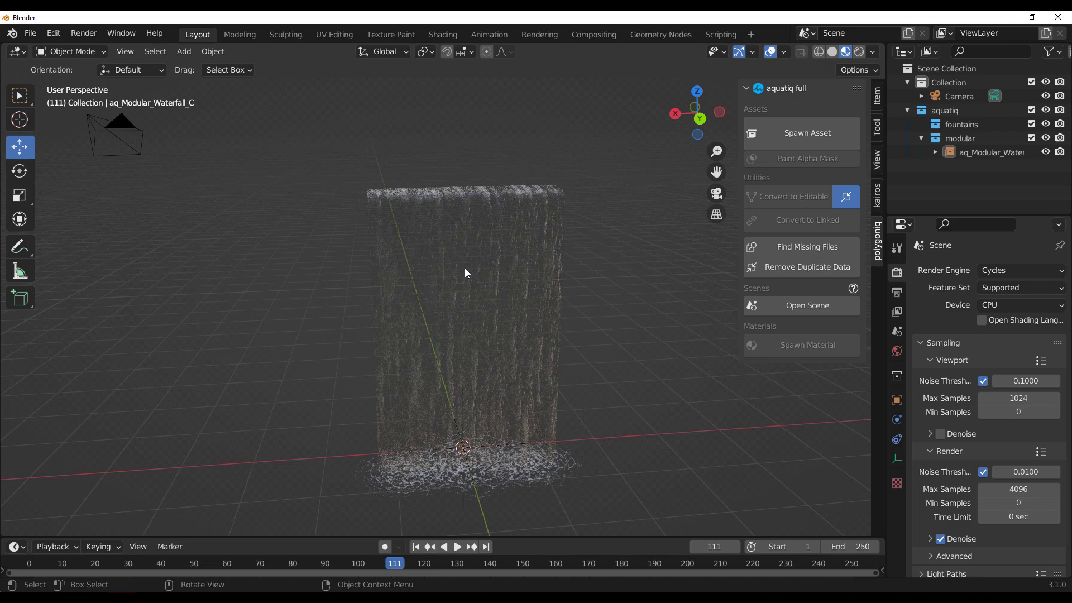
Convert the linked waterfall asset to editable and clear the selection
{"action": "left_click", "coordinate": [464, 264]}
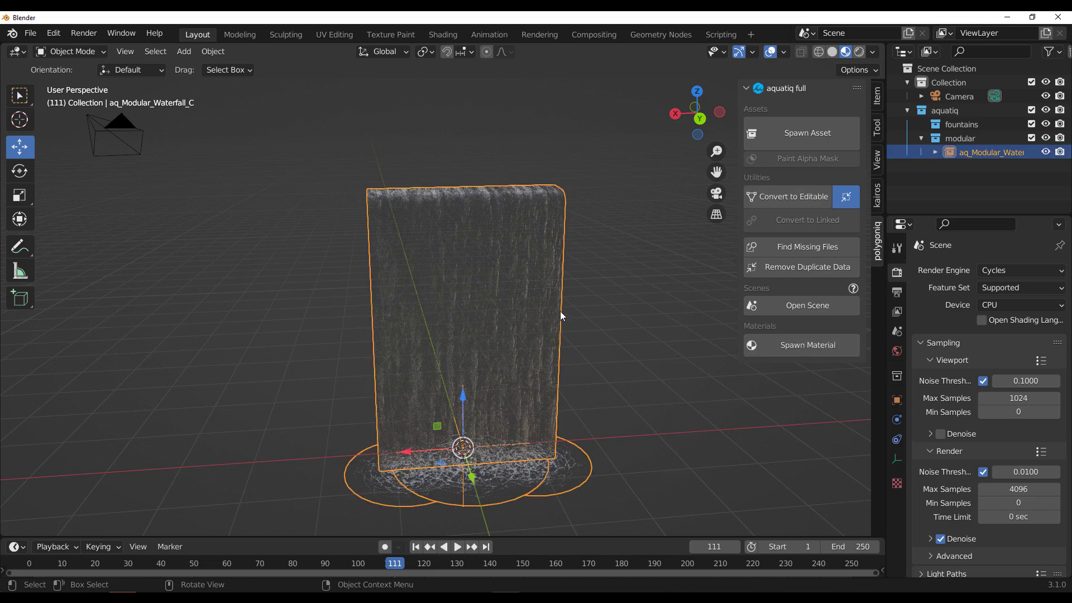
{"action": "left_click", "coordinate": [793, 197]}
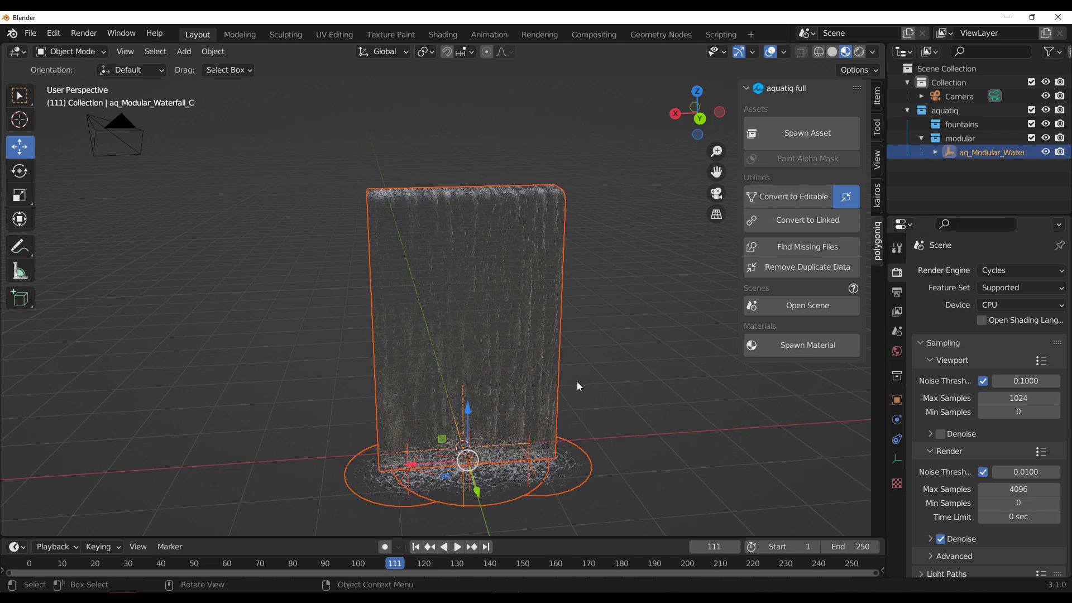
{"action": "left_click", "coordinate": [598, 307]}
Start alpha mask painting on the waterfall's vertical falling-water sheet
{"action": "left_click", "coordinate": [484, 234]}
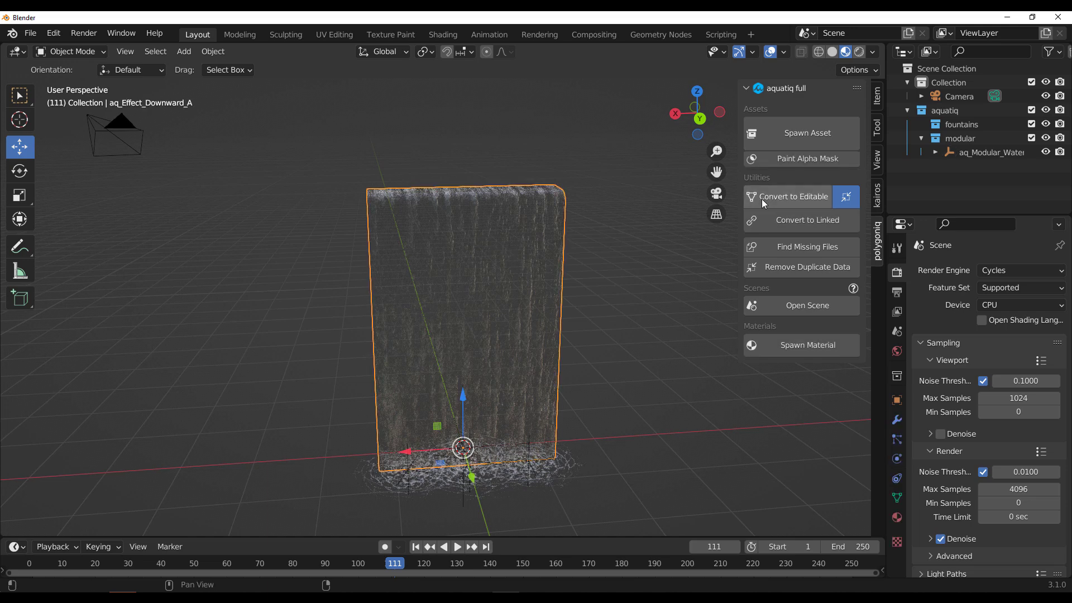
{"action": "left_click", "coordinate": [802, 159]}
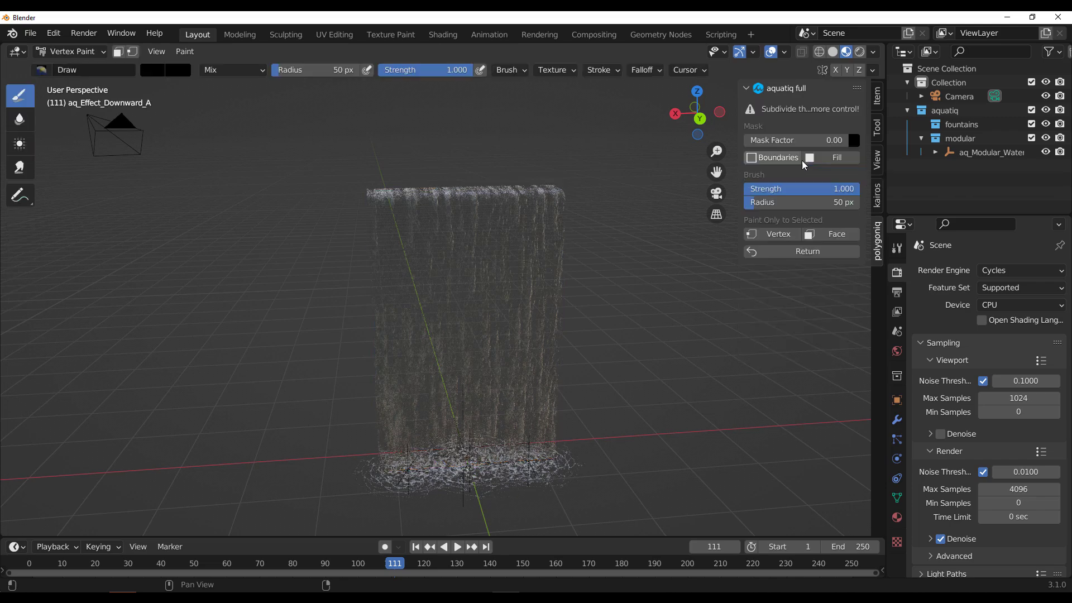
{"action": "middle_click_drag", "start_coordinate": [587, 316], "coordinate": [553, 301]}
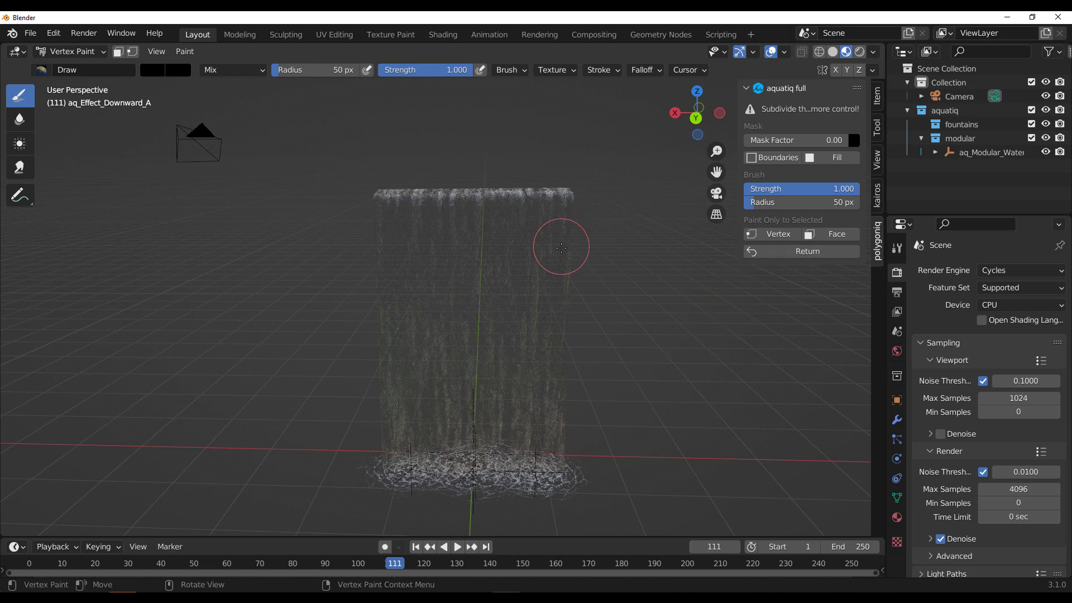
Add a Subdivision Surface modifier to the falling-water sheet with 3 viewport levels
{"action": "left_click", "coordinate": [898, 422]}
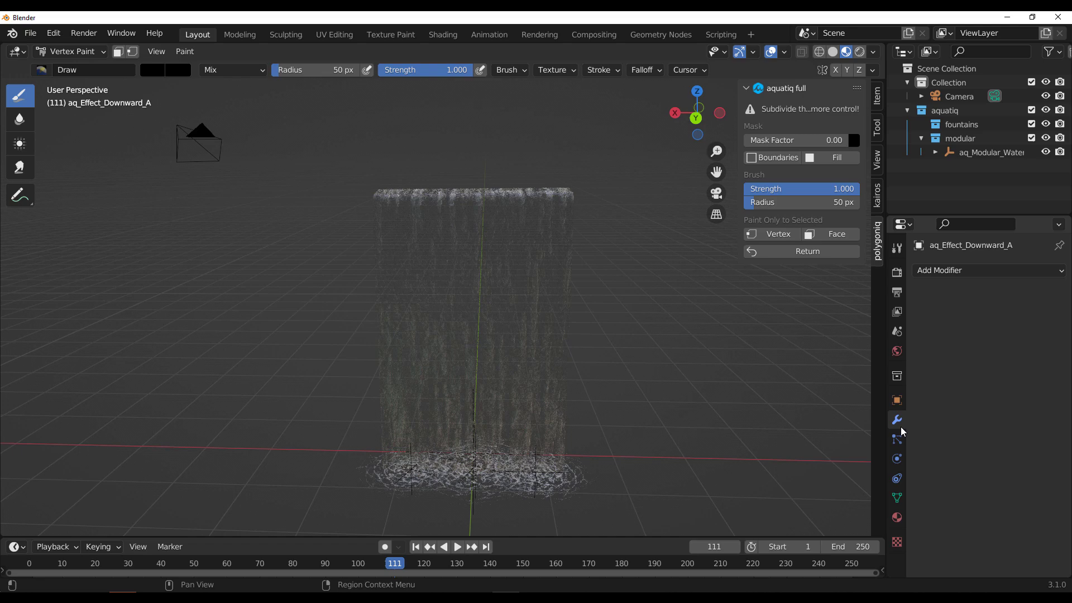
{"action": "left_click", "coordinate": [964, 274]}
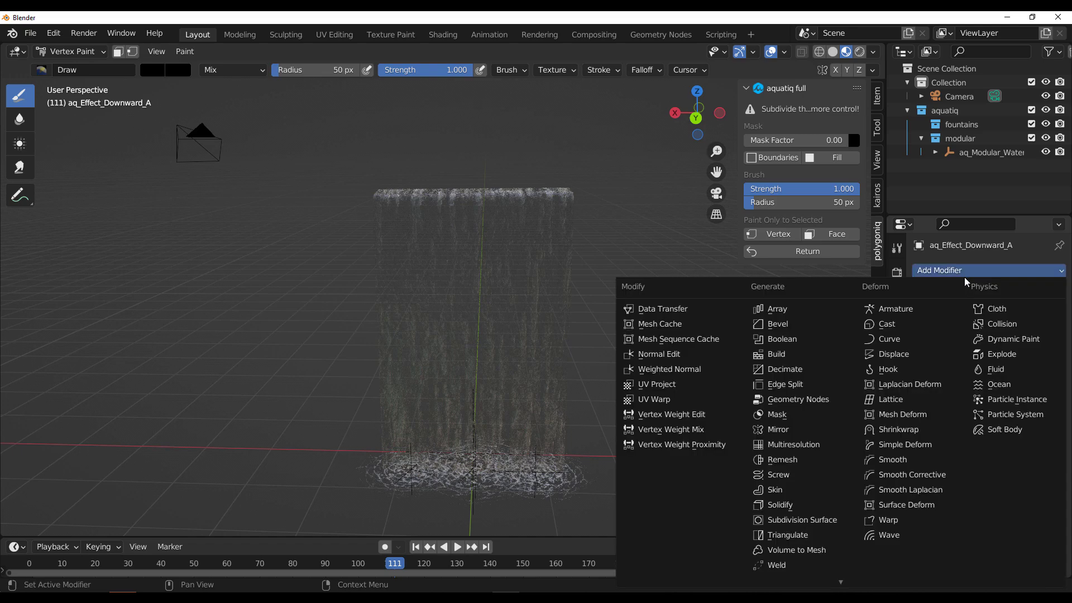
{"action": "left_click", "coordinate": [817, 520]}
{"action": "left_click", "coordinate": [1043, 331]}
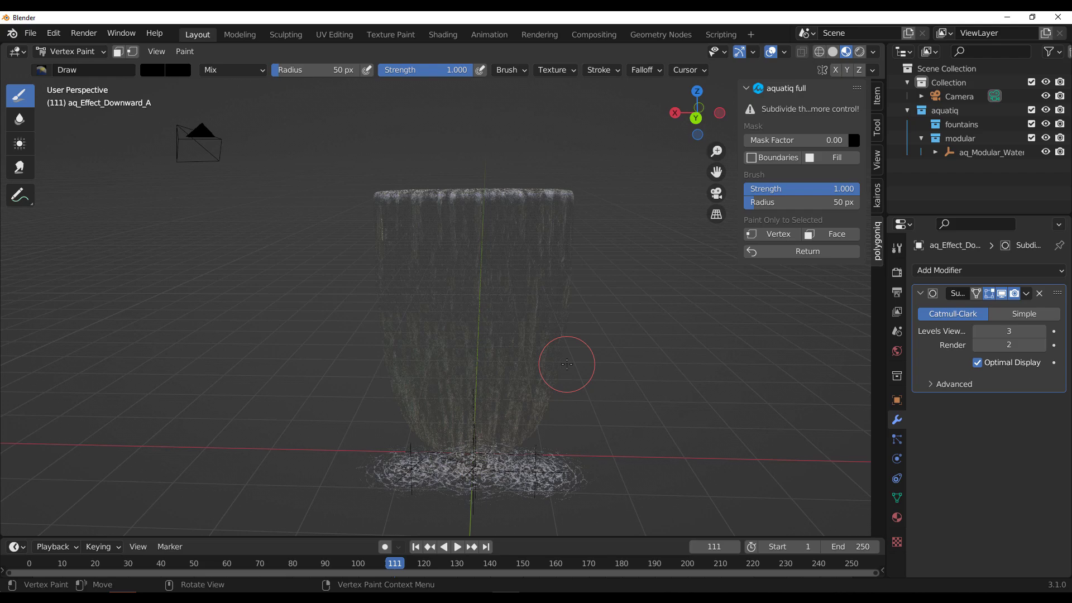
{"action": "middle_click_drag", "start_coordinate": [563, 376], "coordinate": [653, 383]}
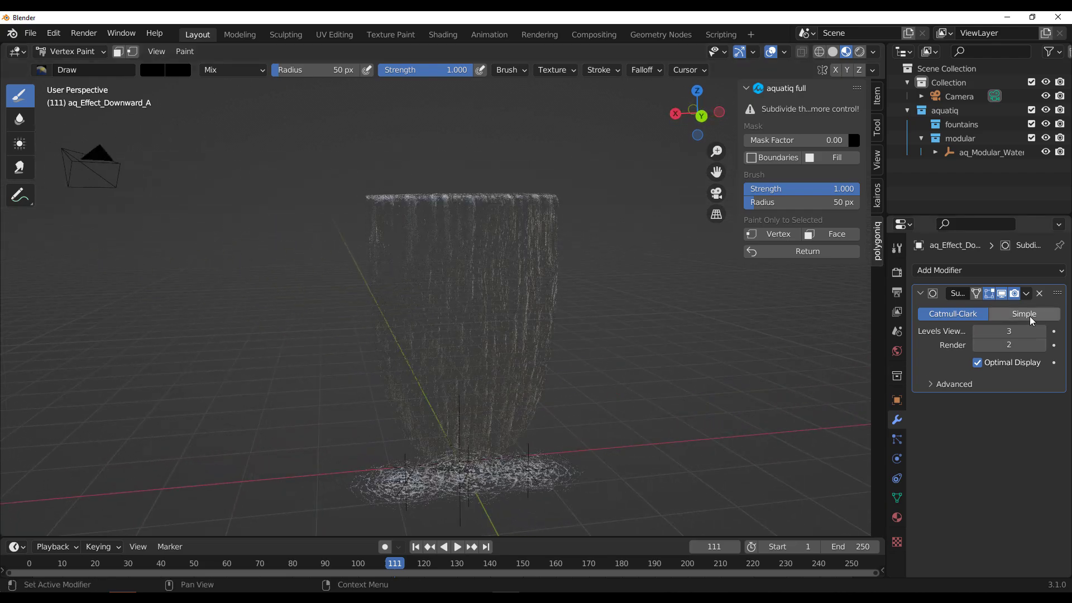
Set the falling-water sheet's subdivision type to Simple and apply the modifier
{"action": "left_click", "coordinate": [1034, 314]}
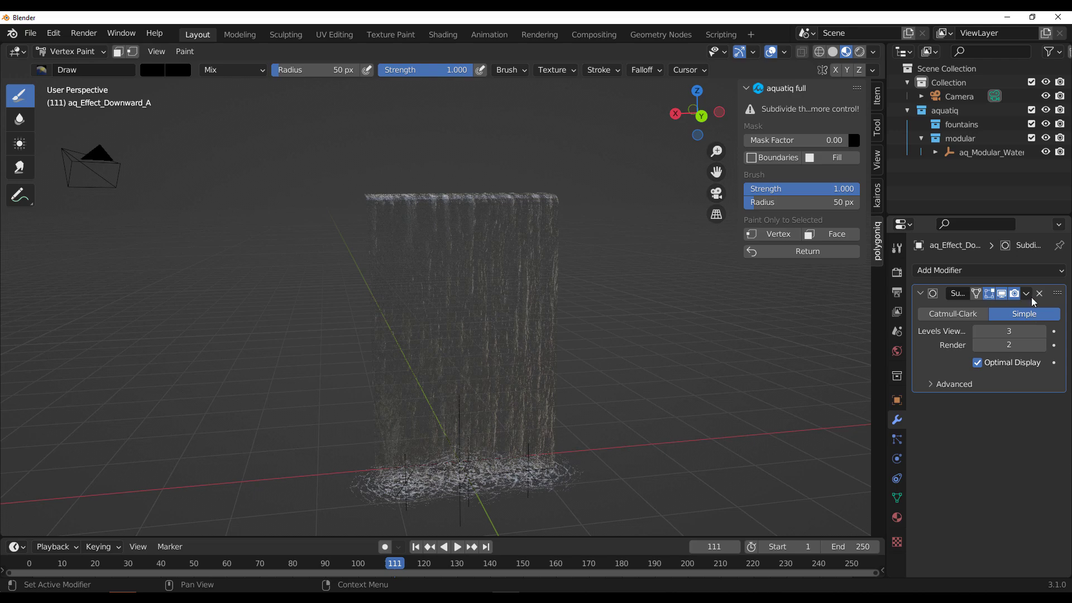
{"action": "left_click", "coordinate": [1028, 293]}
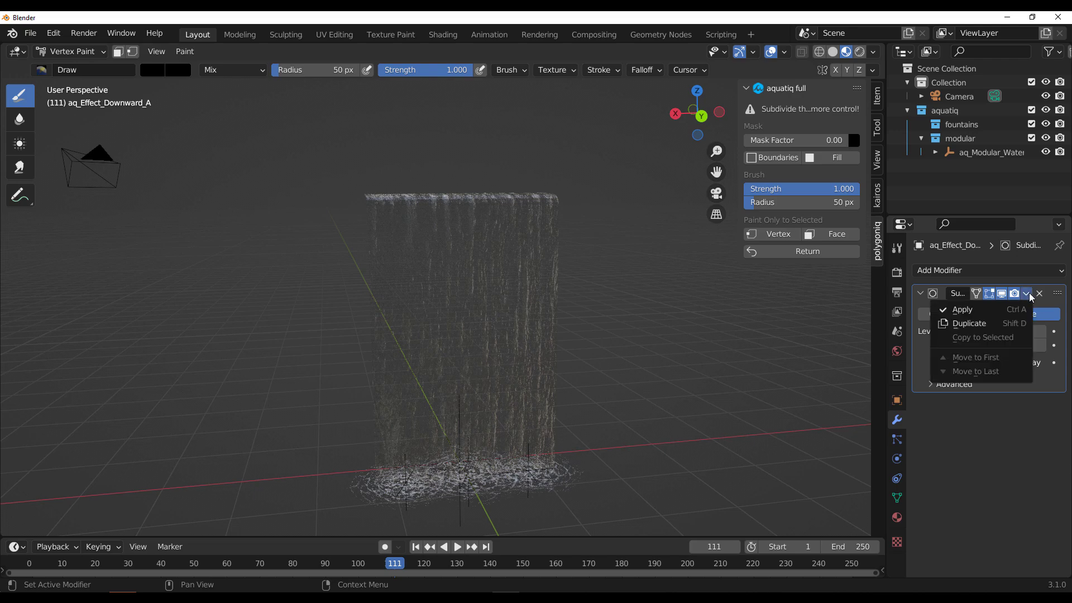
{"action": "left_click", "coordinate": [980, 312]}
Paint out both sides of the falling-water sheet in black with an 88 px brush radius, and exit mask painting
{"action": "mouse_move", "coordinate": [551, 287]}
{"action": "middle_mouse_down"}
{"action": "mouse_move", "coordinate": [522, 281]}
{"action": "mouse_move", "coordinate": [557, 301]}
{"action": "middle_mouse_up"}
{"action": "scroll", "coordinate": [535, 296], "scroll_direction": "up", "scroll_amount": 2}
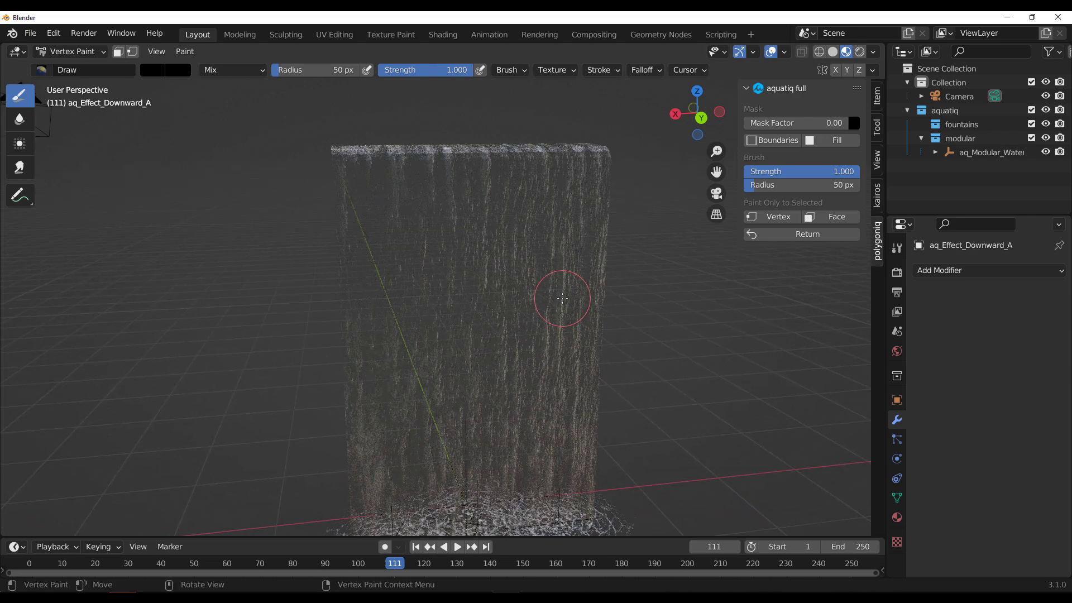
{"action": "key", "text": "f"}
{"action": "left_click", "coordinate": [584, 305]}
{"action": "middle_click_drag", "start_coordinate": [641, 359], "coordinate": [610, 454]}
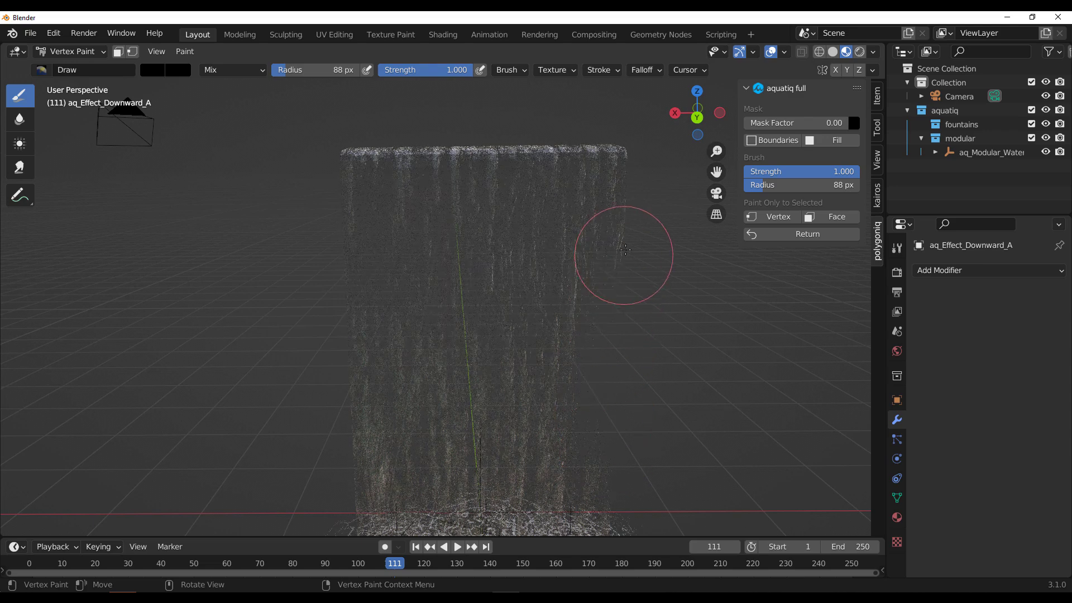
{"action": "mouse_move", "coordinate": [322, 178]}
{"action": "left_mouse_down"}
{"action": "mouse_move", "coordinate": [350, 145]}
{"action": "mouse_move", "coordinate": [349, 172]}
{"action": "mouse_move", "coordinate": [388, 145]}
{"action": "mouse_move", "coordinate": [366, 146]}
{"action": "mouse_move", "coordinate": [344, 173]}
{"action": "mouse_move", "coordinate": [344, 303]}
{"action": "mouse_move", "coordinate": [379, 166]}
{"action": "mouse_move", "coordinate": [359, 172]}
{"action": "mouse_move", "coordinate": [347, 364]}
{"action": "mouse_move", "coordinate": [379, 498]}
{"action": "left_mouse_up"}
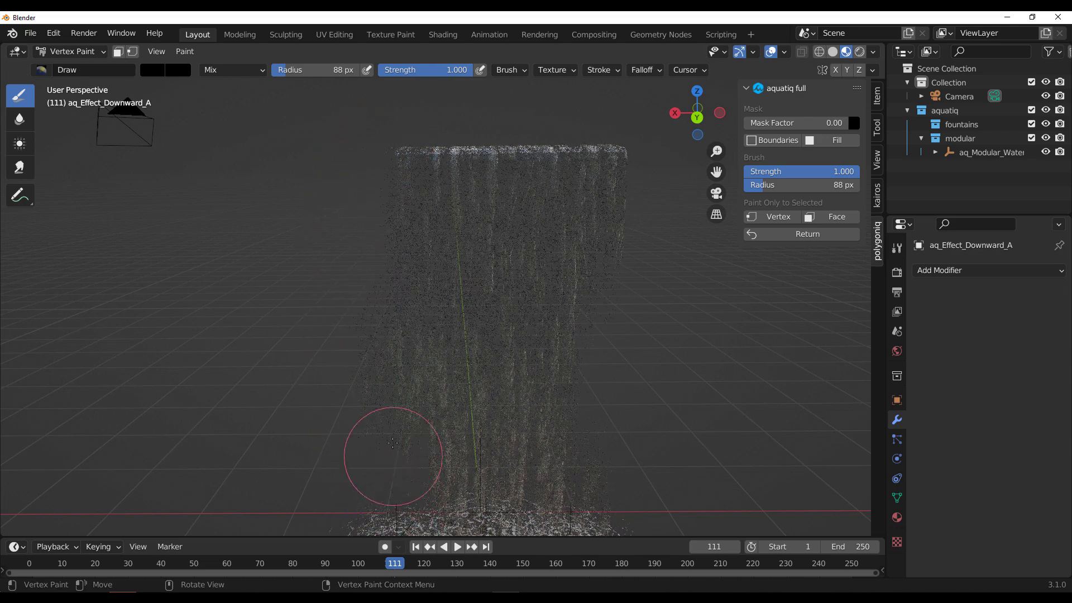
{"action": "mouse_move", "coordinate": [393, 443]}
{"action": "left_mouse_down"}
{"action": "mouse_move", "coordinate": [376, 200]}
{"action": "mouse_move", "coordinate": [397, 411]}
{"action": "left_mouse_up"}
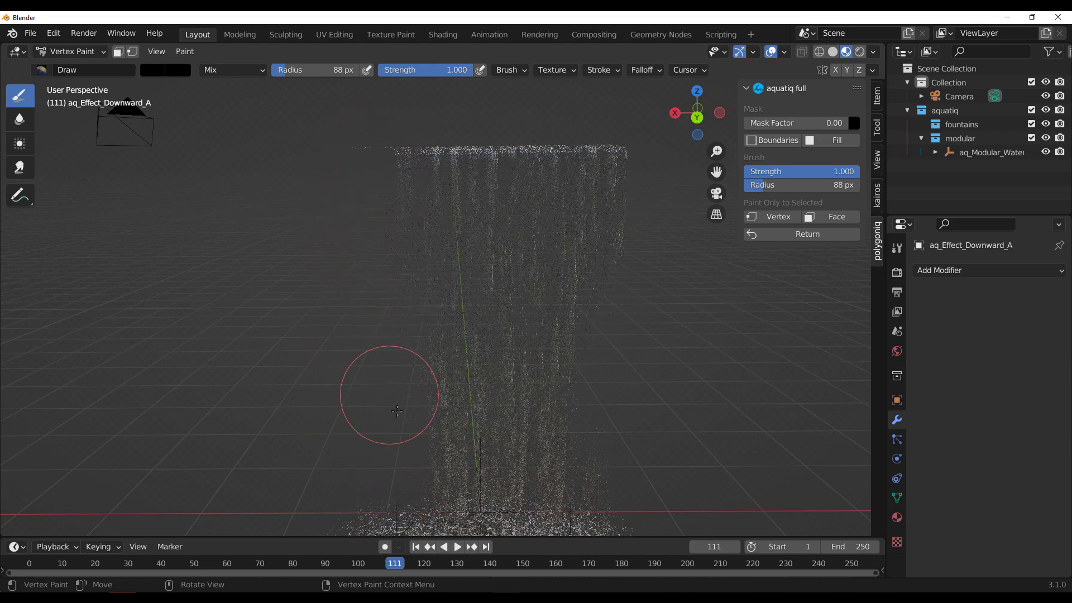
{"action": "mouse_move", "coordinate": [676, 167]}
{"action": "left_mouse_down"}
{"action": "mouse_move", "coordinate": [634, 201]}
{"action": "mouse_move", "coordinate": [618, 267]}
{"action": "mouse_move", "coordinate": [646, 145]}
{"action": "mouse_move", "coordinate": [610, 240]}
{"action": "mouse_move", "coordinate": [567, 495]}
{"action": "mouse_move", "coordinate": [472, 398]}
{"action": "mouse_move", "coordinate": [370, 155]}
{"action": "mouse_move", "coordinate": [371, 129]}
{"action": "mouse_move", "coordinate": [406, 226]}
{"action": "mouse_move", "coordinate": [406, 393]}
{"action": "mouse_move", "coordinate": [421, 490]}
{"action": "mouse_move", "coordinate": [419, 401]}
{"action": "mouse_move", "coordinate": [384, 317]}
{"action": "mouse_move", "coordinate": [433, 472]}
{"action": "mouse_move", "coordinate": [407, 346]}
{"action": "left_mouse_up"}
{"action": "scroll", "coordinate": [597, 304], "scroll_direction": "down", "scroll_amount": 4}
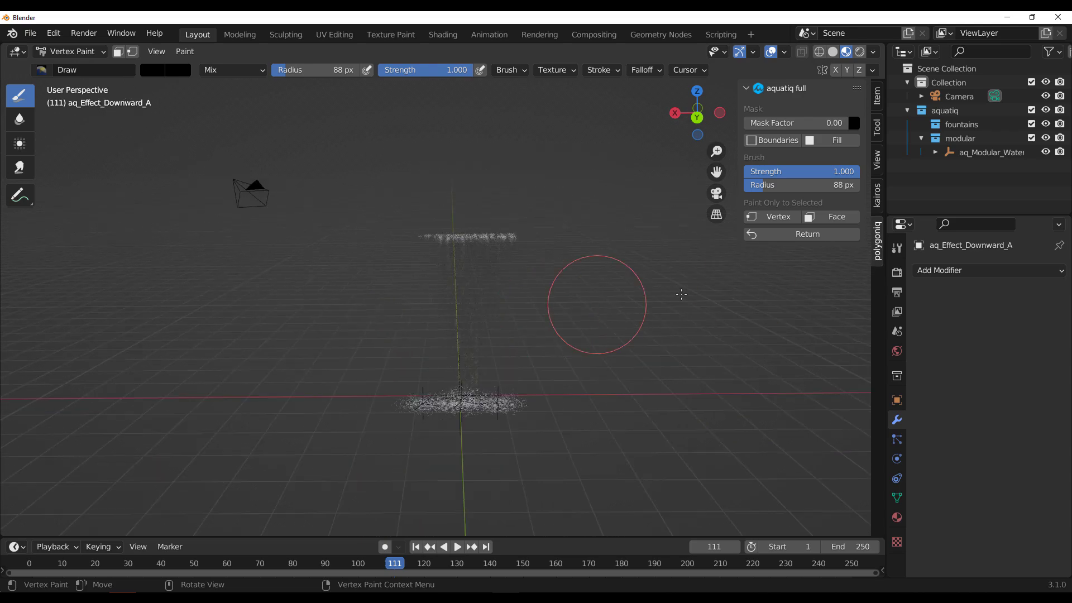
{"action": "left_click", "coordinate": [808, 234]}
Deselect the masked waterfall and play its animation, stopping at frame 210
{"action": "middle_click_drag", "start_coordinate": [448, 294], "coordinate": [504, 373]}
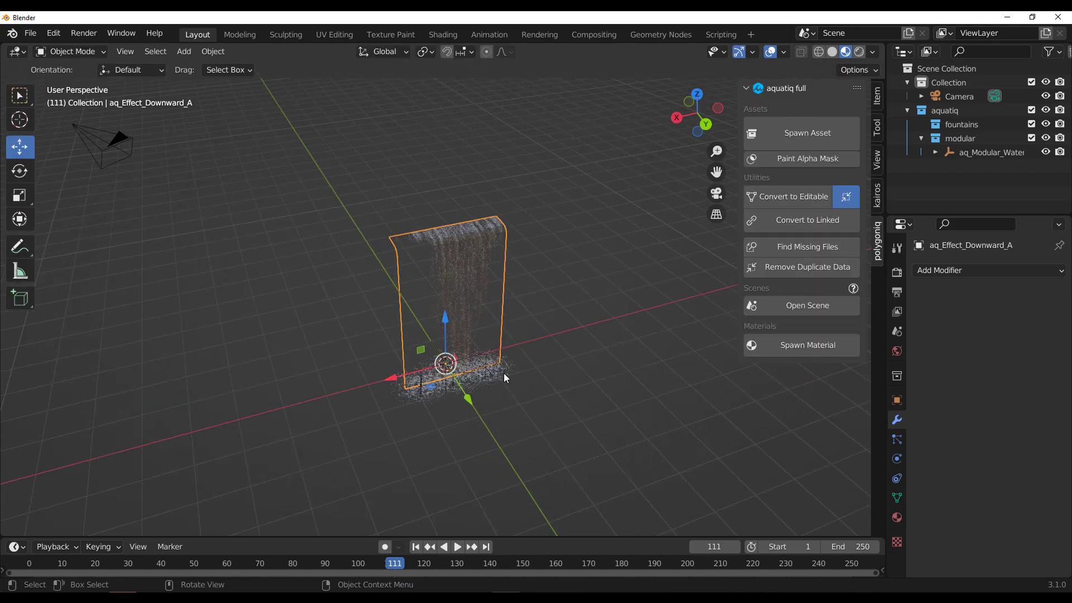
{"action": "scroll", "coordinate": [504, 373], "scroll_direction": "up", "scroll_amount": 4}
{"action": "left_click", "coordinate": [458, 547]}
{"action": "middle_click_drag", "start_coordinate": [565, 451], "coordinate": [669, 439]}
{"action": "left_click", "coordinate": [669, 439]}
{"action": "scroll", "coordinate": [665, 441], "scroll_direction": "down", "scroll_amount": 3}
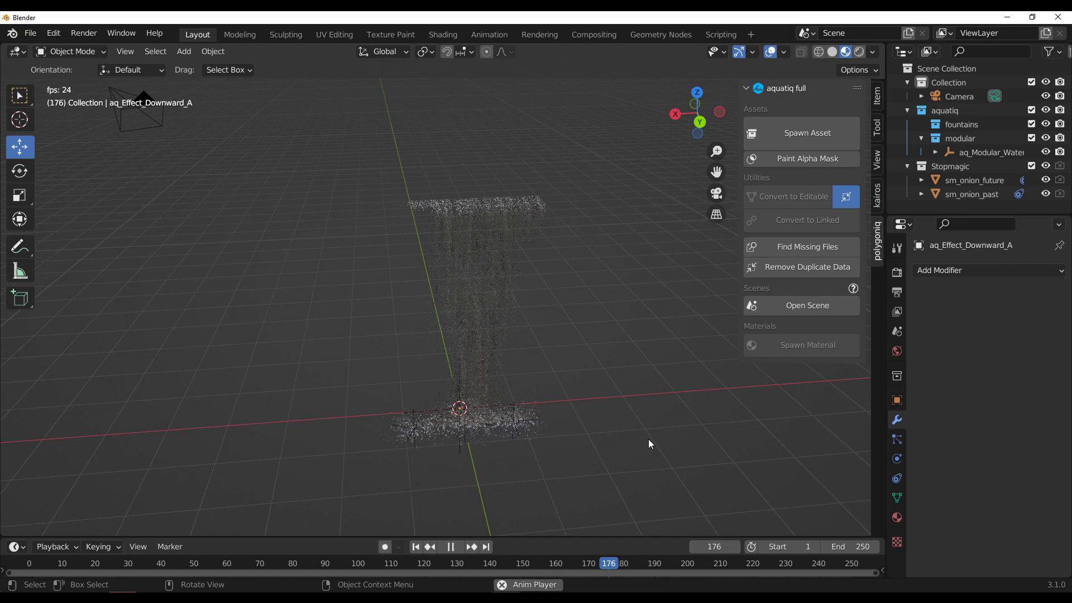
{"action": "left_click", "coordinate": [450, 547]}
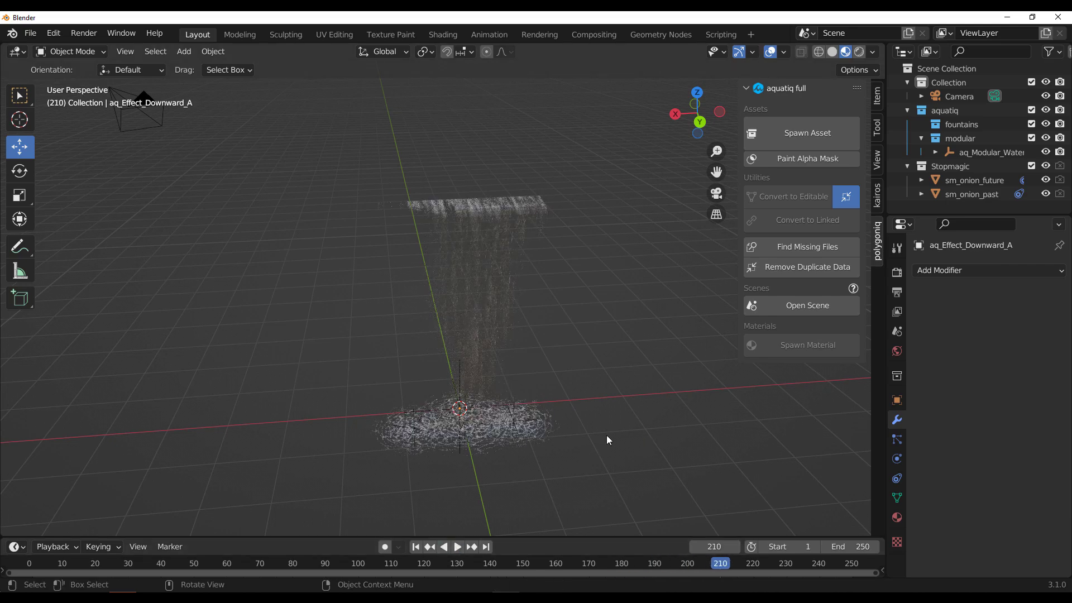
Open the Spawn Asset dialog, set its category to effects and browse the previews of the available effect assets
{"action": "left_click", "coordinate": [789, 133]}
{"action": "left_click", "coordinate": [807, 204]}
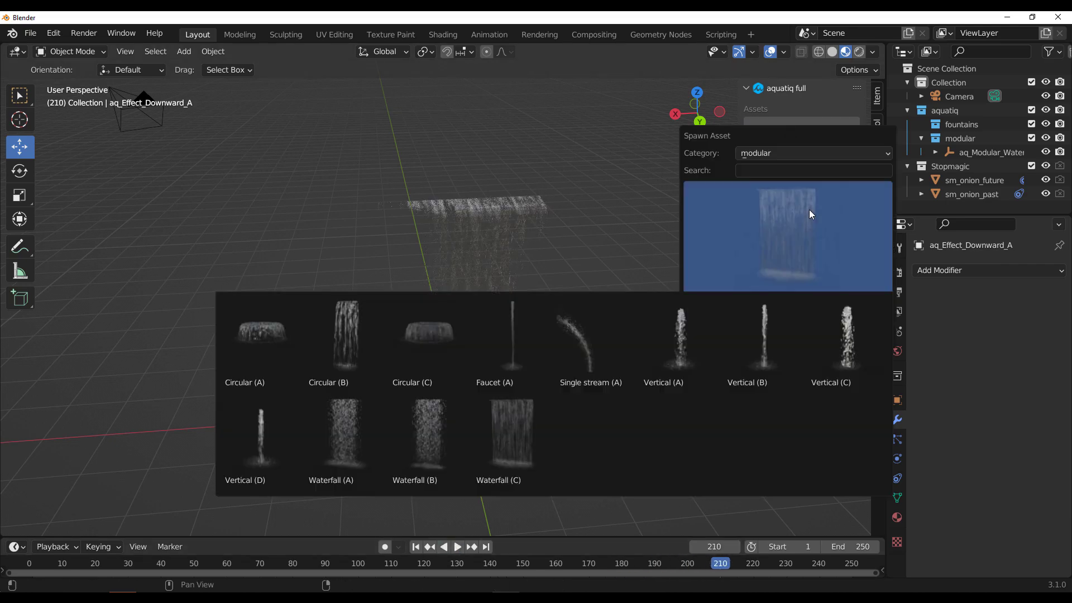
{"action": "left_click", "coordinate": [810, 150]}
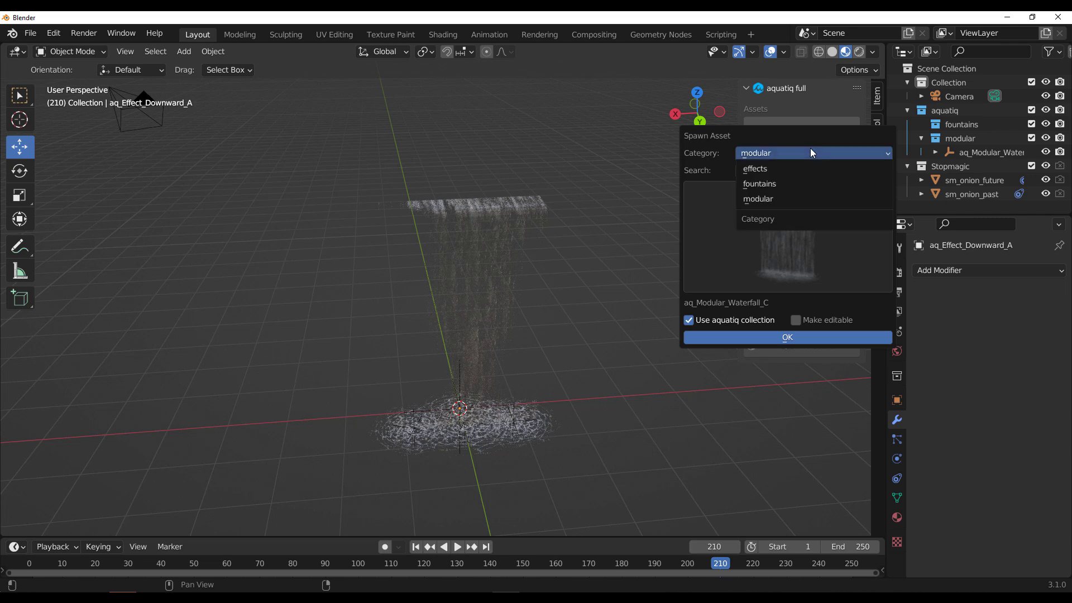
{"action": "left_click", "coordinate": [776, 169]}
{"action": "left_click", "coordinate": [785, 223]}
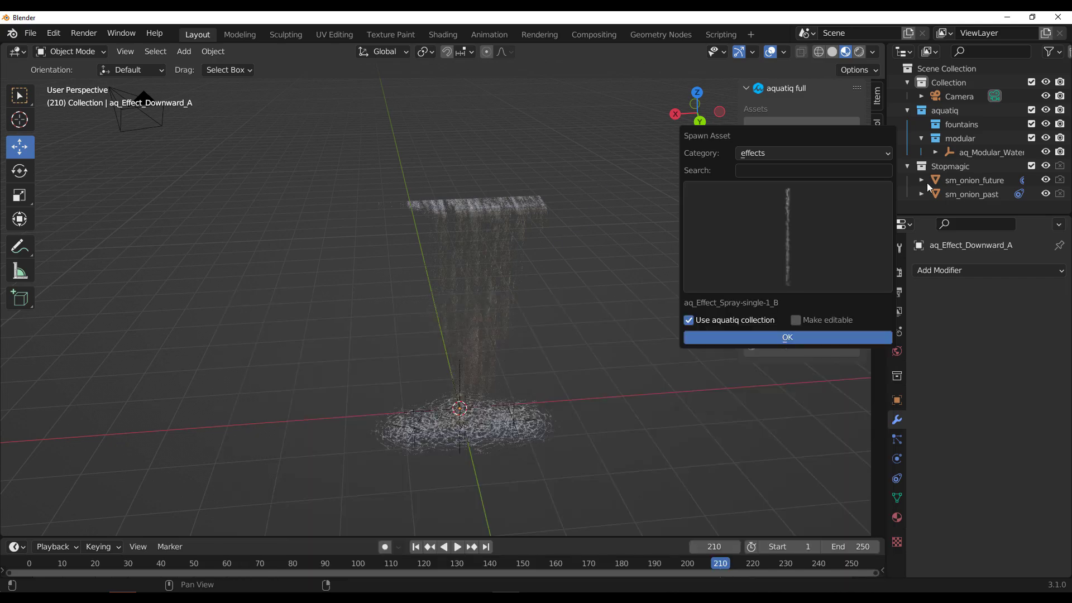
Switch to Blender Market in the browser and look over polygoniq's product listing and the aquatiq water library page
{"action": "left_click", "coordinate": [1008, 20]}
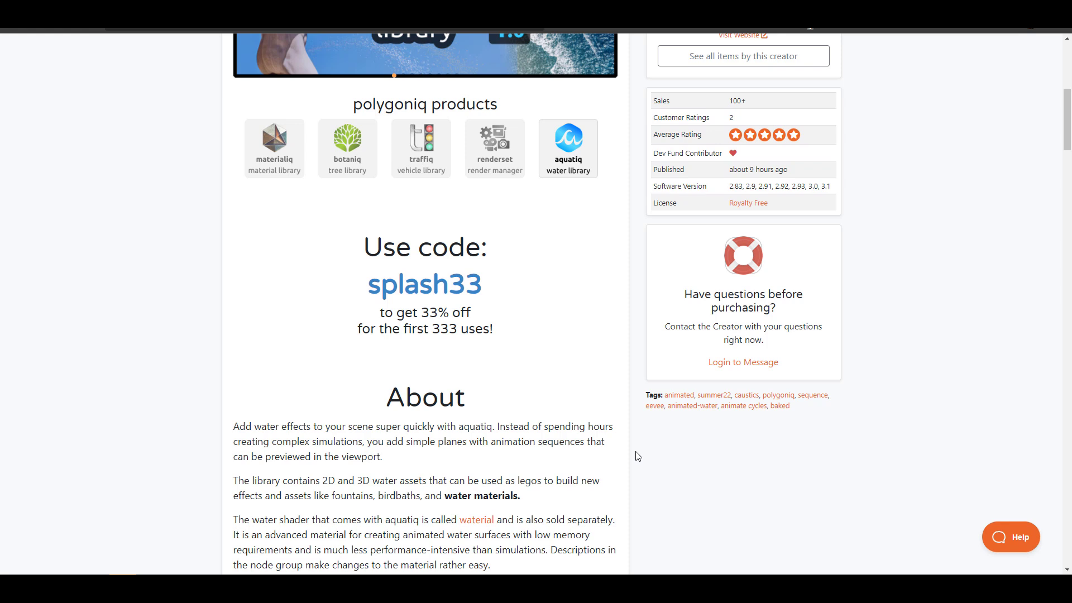
{"action": "scroll", "coordinate": [638, 456], "scroll_direction": "up", "scroll_amount": 7}
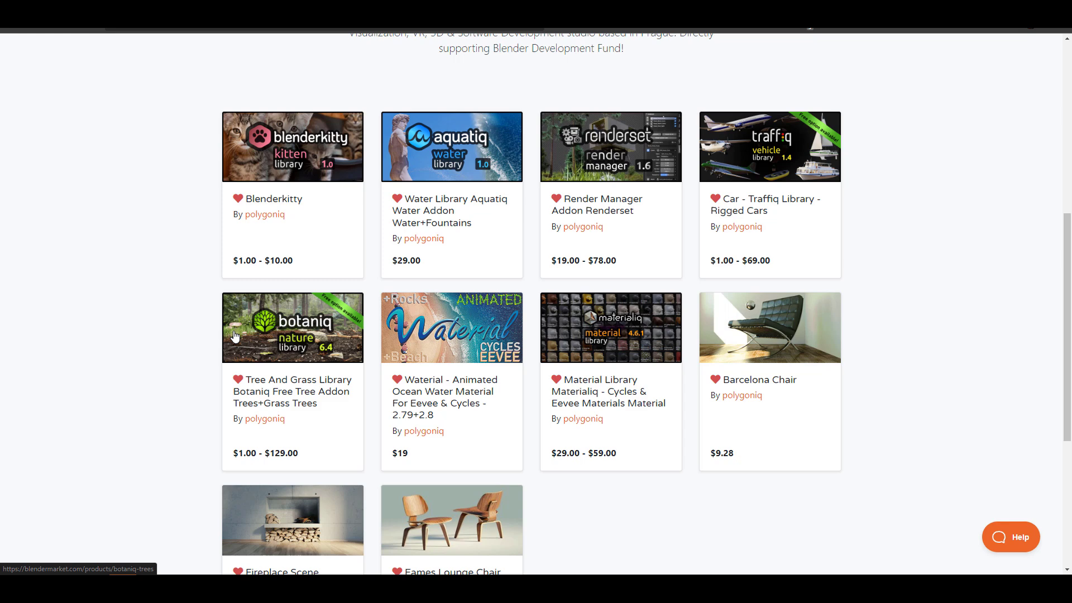
{"action": "left_click", "coordinate": [595, 364]}
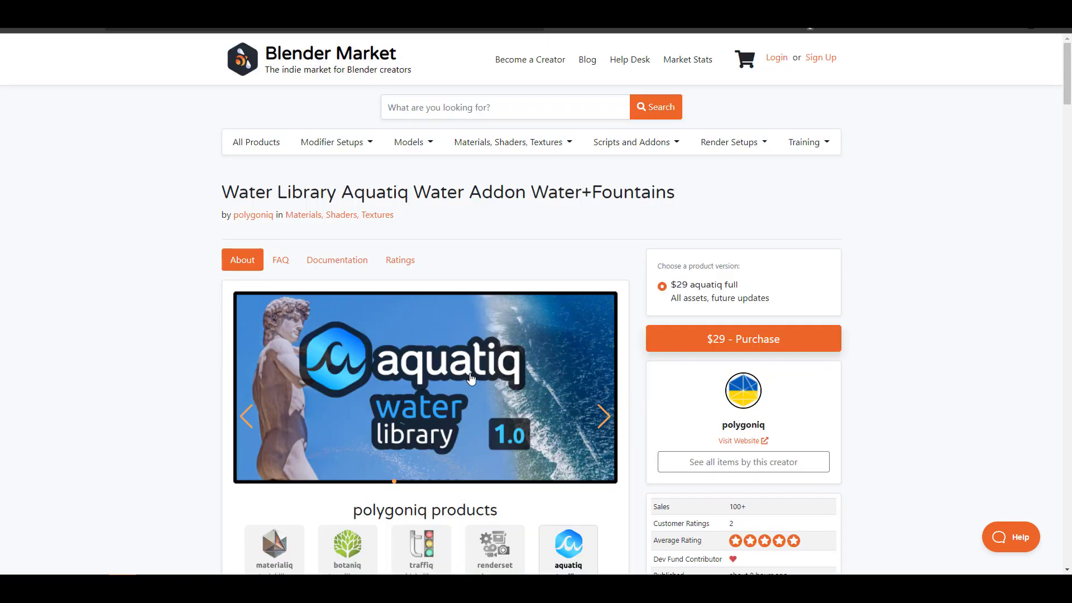
Examine the aquatiq product page from the discount code and About section down to the animation sequence and mask painting previews
{"action": "scroll", "coordinate": [759, 316], "scroll_direction": "down", "scroll_amount": 4}
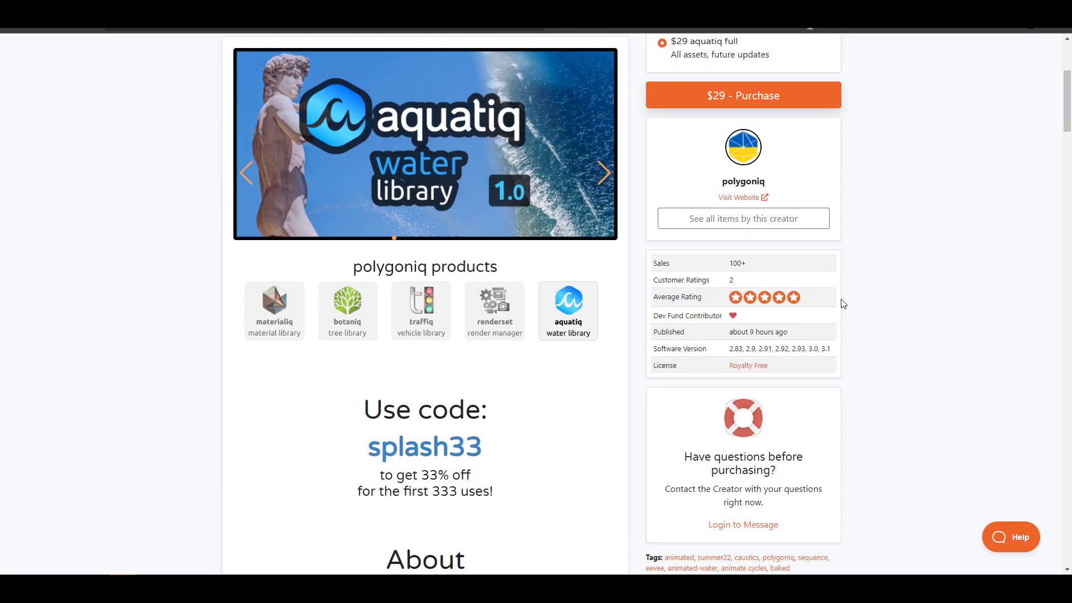
{"action": "scroll", "coordinate": [859, 311], "scroll_direction": "down", "scroll_amount": 6}
{"action": "scroll", "coordinate": [862, 312], "scroll_direction": "up", "scroll_amount": 2}
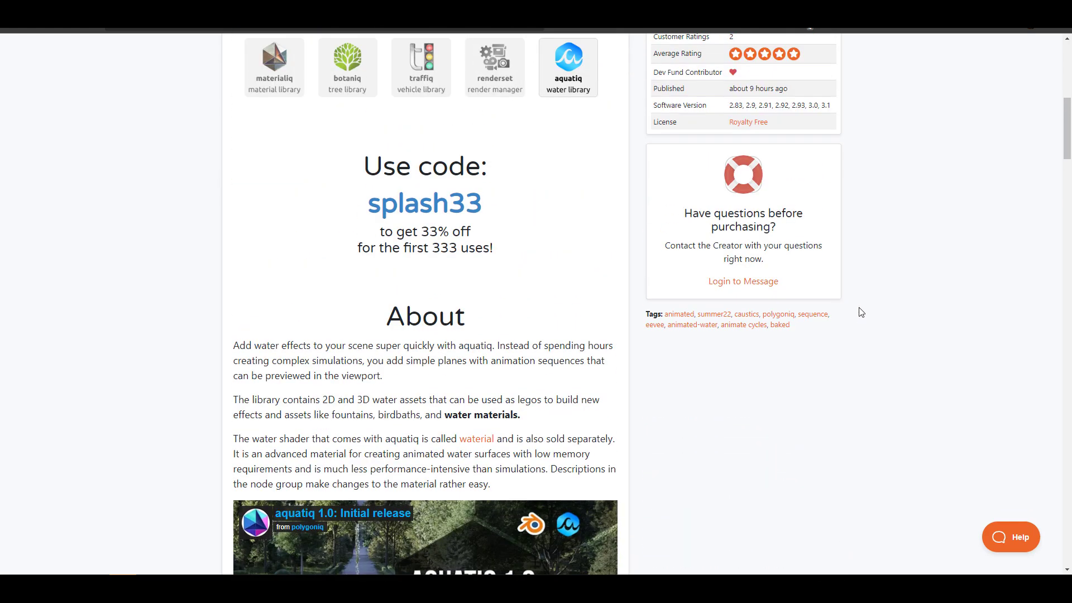
{"action": "scroll", "coordinate": [862, 312], "scroll_direction": "down", "scroll_amount": 13}
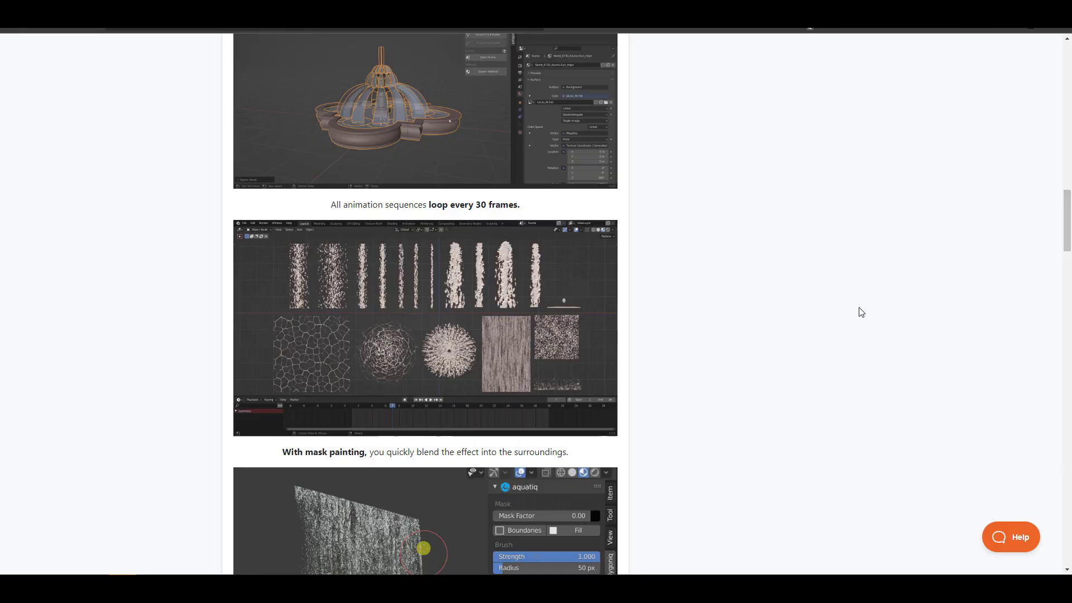